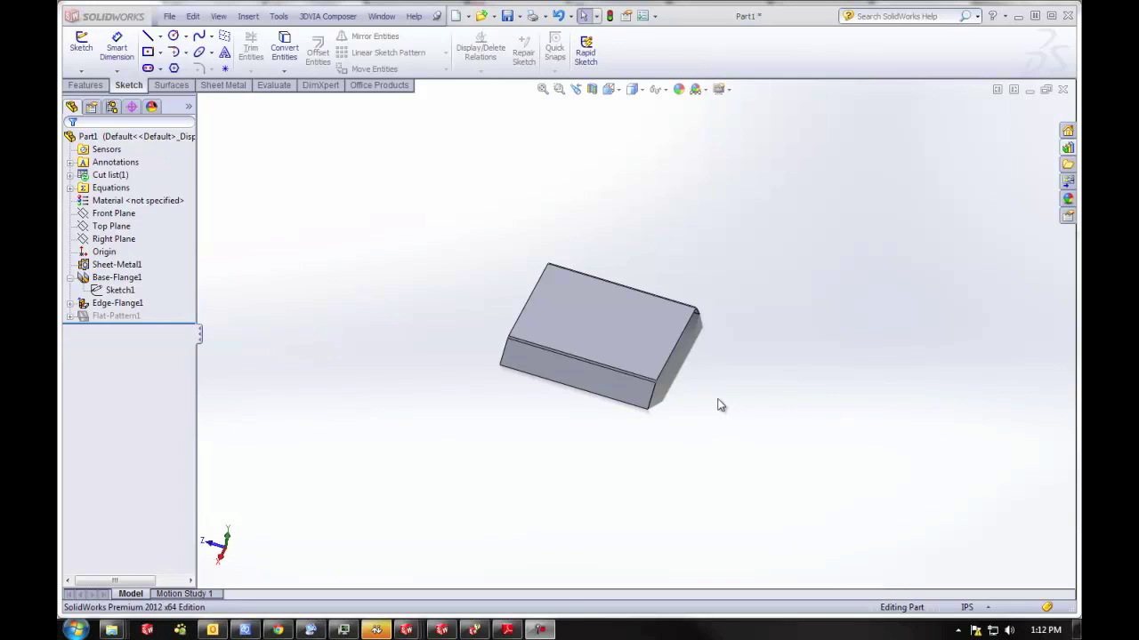
Step: Orbit the part and open the Design Library on the forming tools folder with the louver tool
{"action": "middle_click_drag", "start_coordinate": [676, 414], "coordinate": [654, 436]}
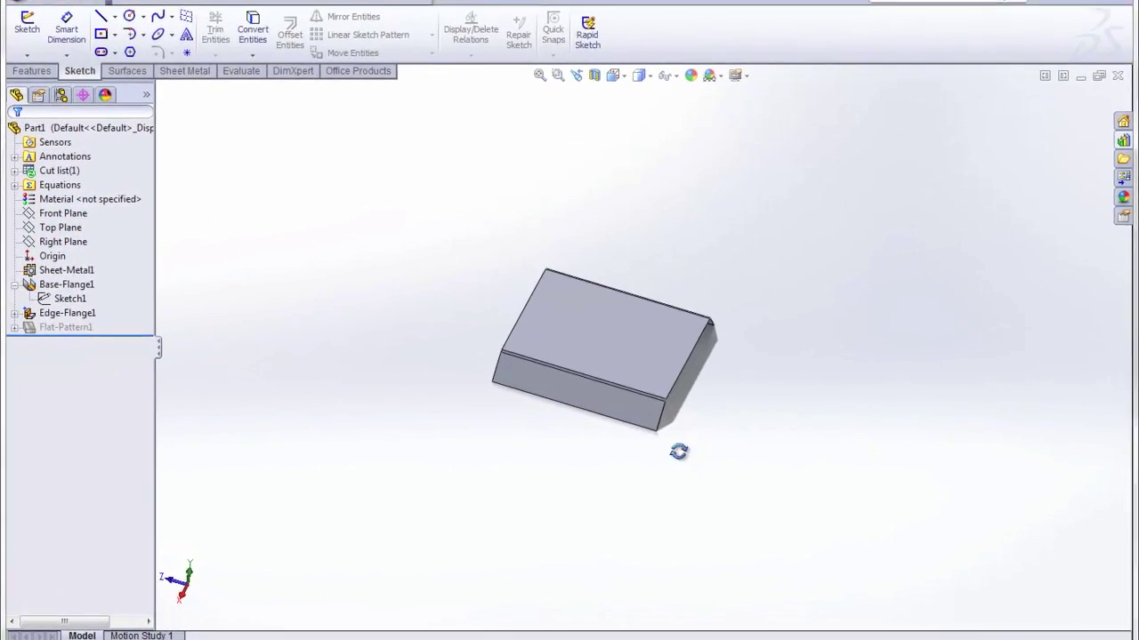
{"action": "scroll", "coordinate": [652, 363], "scroll_direction": "down", "scroll_amount": 5}
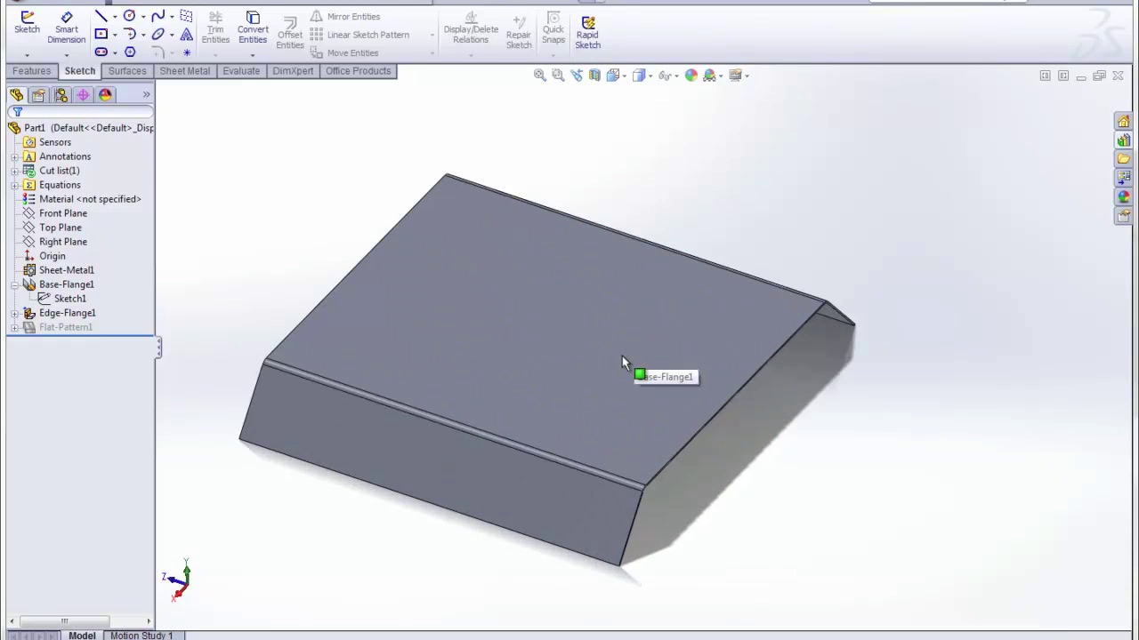
{"action": "middle_click_drag", "start_coordinate": [643, 397], "coordinate": [668, 408]}
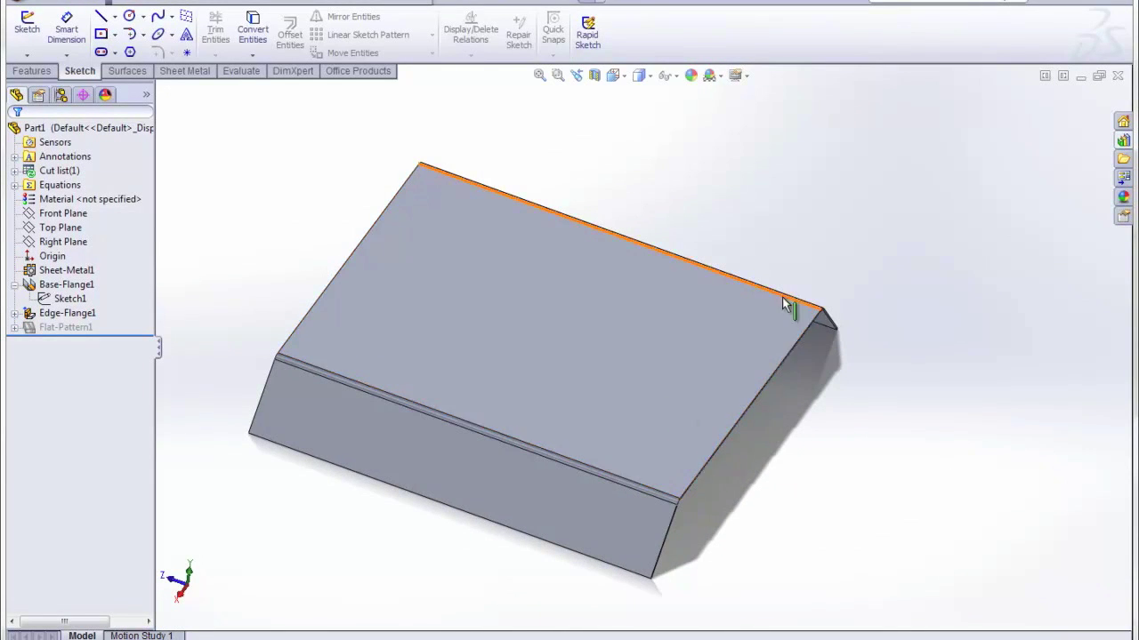
{"action": "left_click", "coordinate": [1120, 144]}
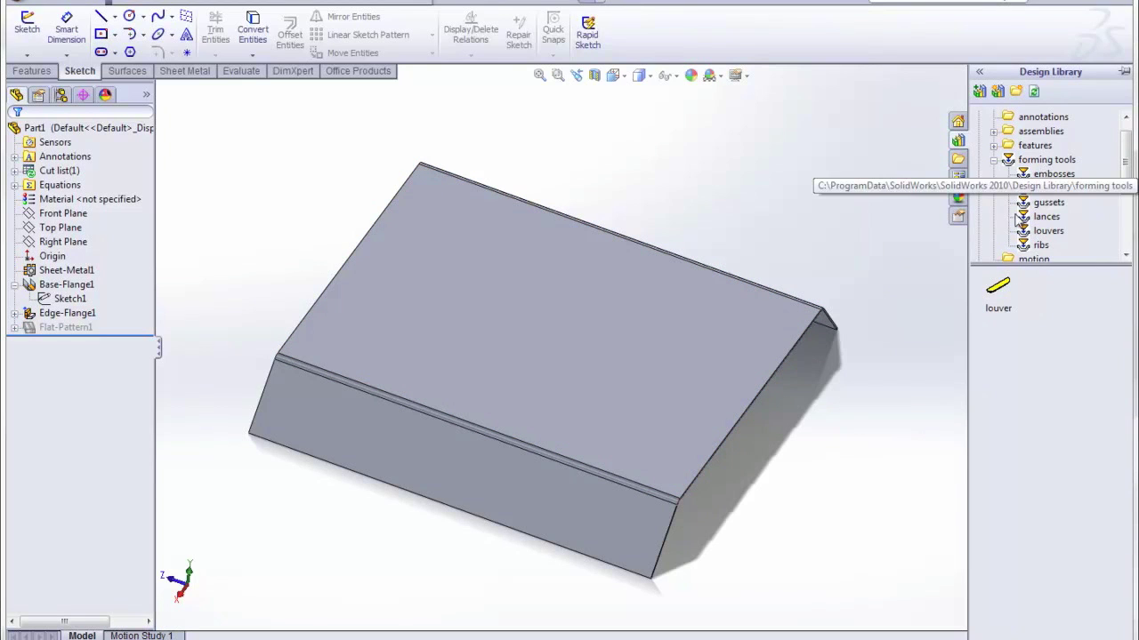
Step: Drop the louver forming tool onto the part's top face at 90.00deg rotation
{"action": "left_click_drag", "start_coordinate": [1001, 291], "coordinate": [690, 428]}
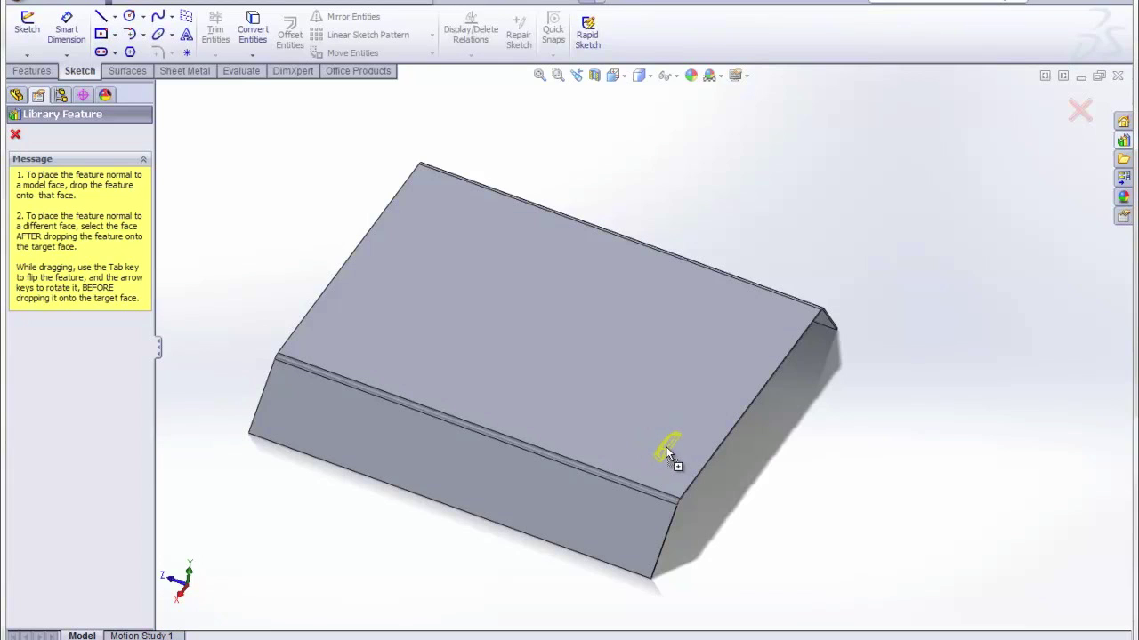
{"action": "left_click_drag", "start_coordinate": [667, 446], "coordinate": [672, 454]}
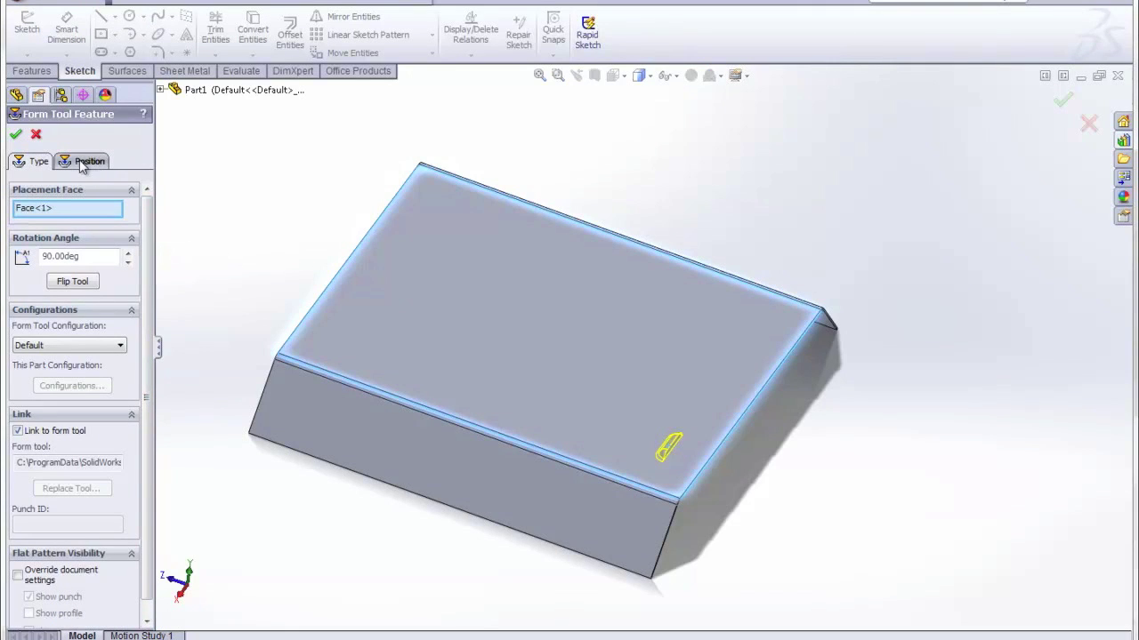
Step: On the Position tab, dimension the louver point 1 in from the short side edge
{"action": "left_click", "coordinate": [84, 163]}
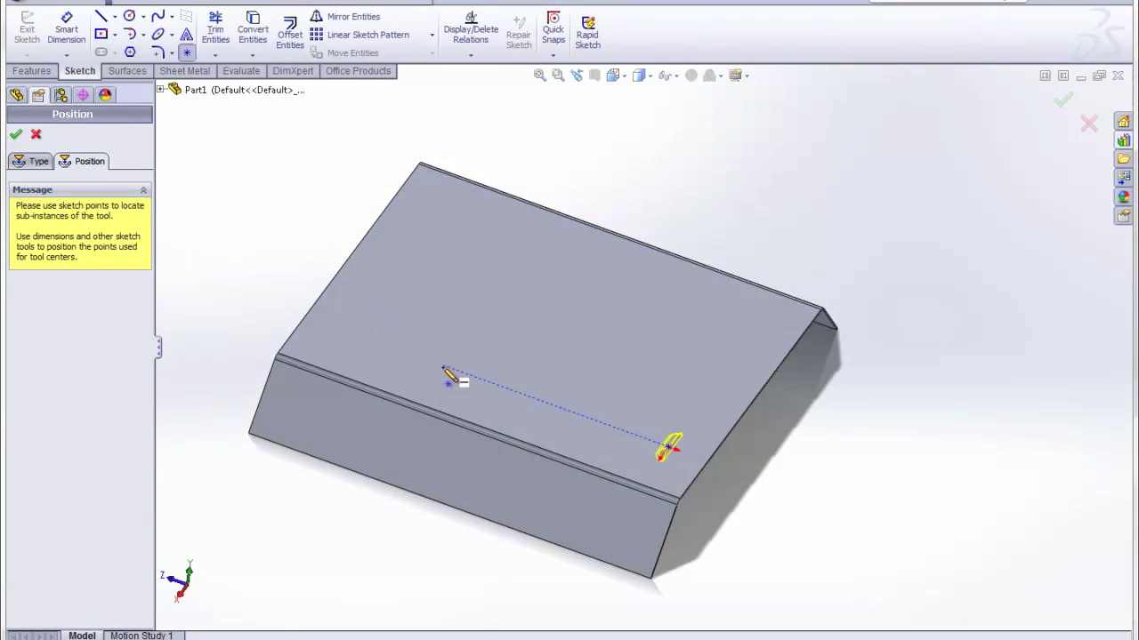
{"action": "scroll", "coordinate": [659, 444], "scroll_direction": "down", "scroll_amount": 5}
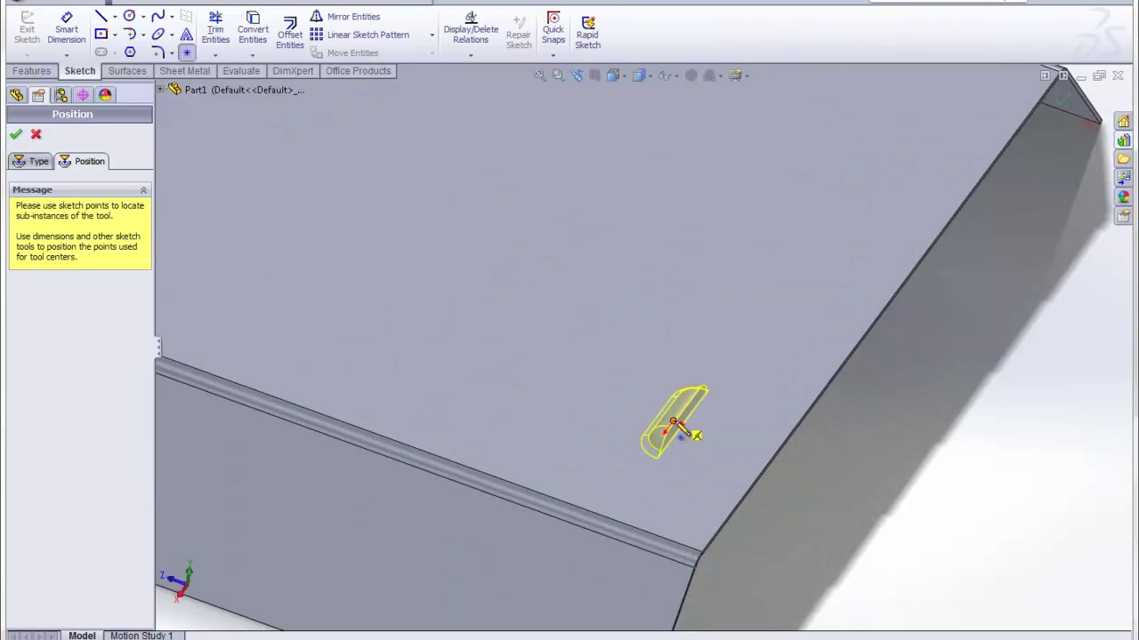
{"action": "left_click", "coordinate": [67, 31]}
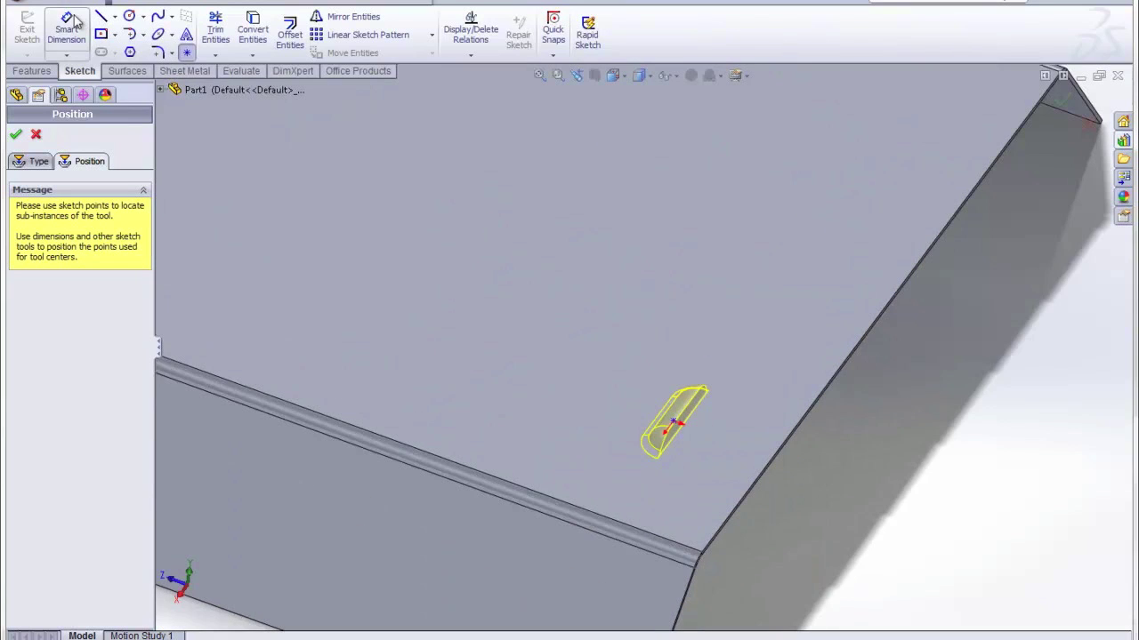
{"action": "left_click", "coordinate": [674, 421]}
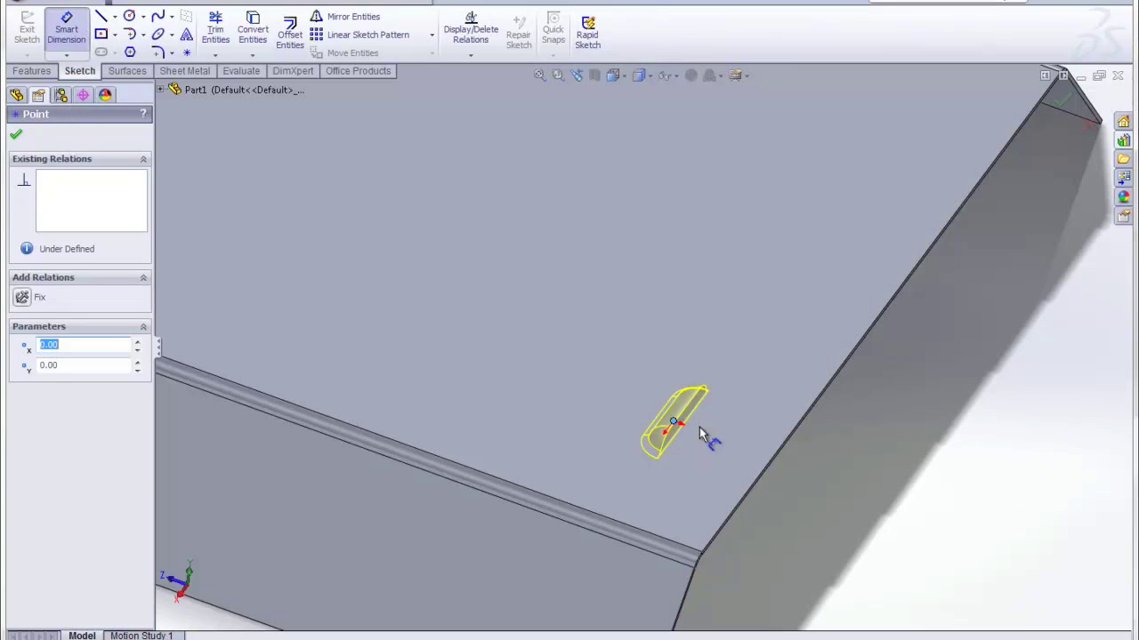
{"action": "left_click", "coordinate": [770, 459]}
{"action": "left_click", "coordinate": [794, 370]}
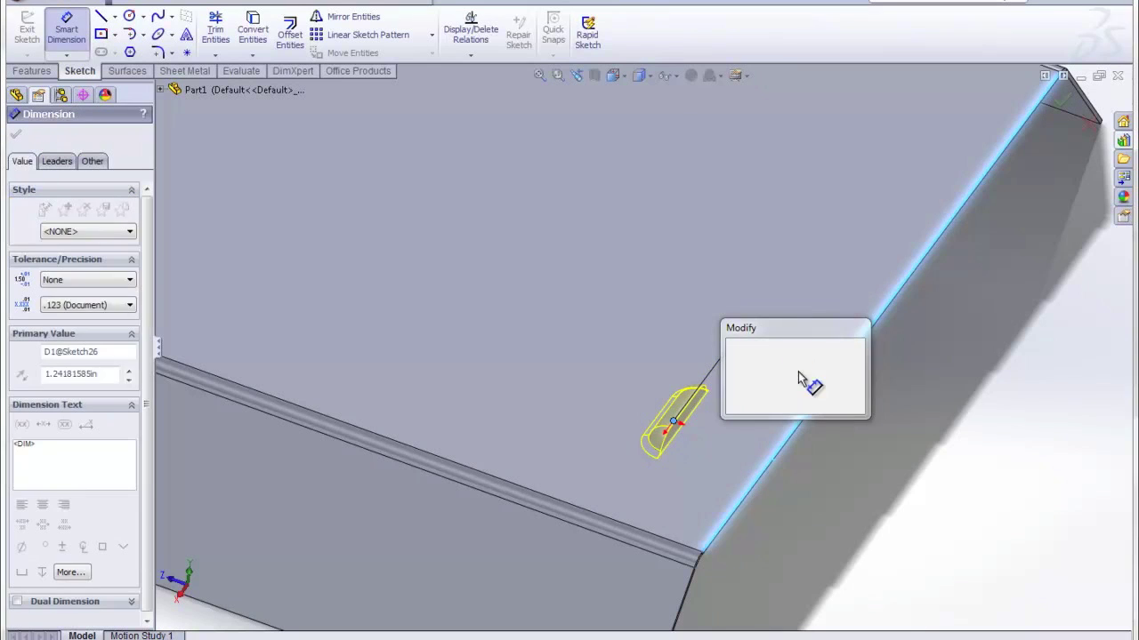
{"action": "type", "text": "1"}
{"action": "key", "text": "Return"}
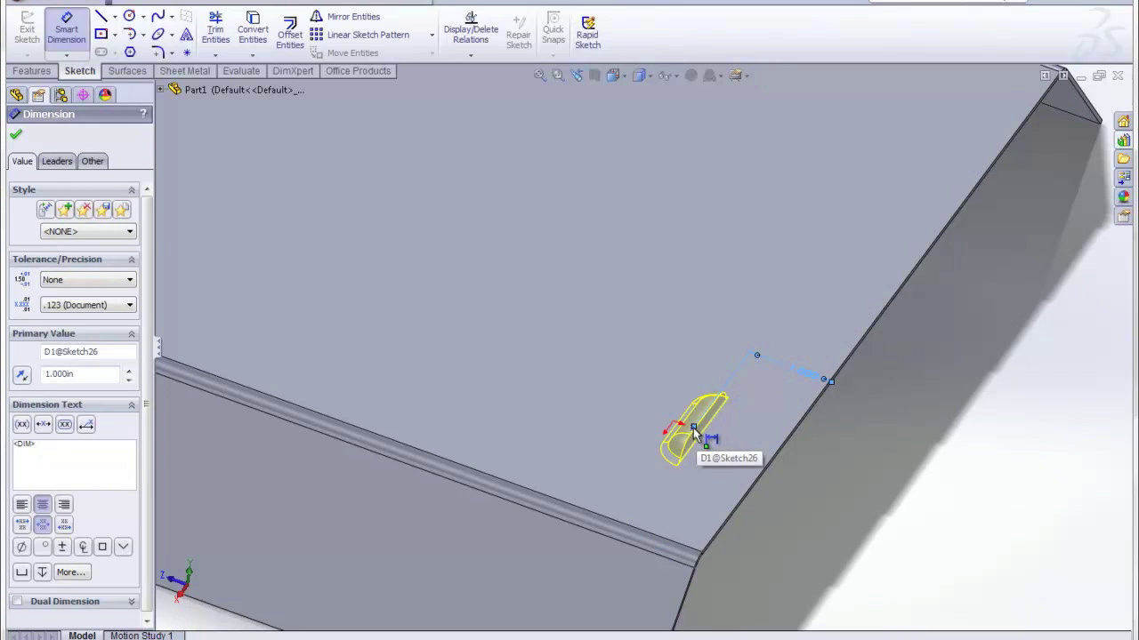
Step: Dimension the louver point 2 in from the long front edge
{"action": "left_click", "coordinate": [667, 540]}
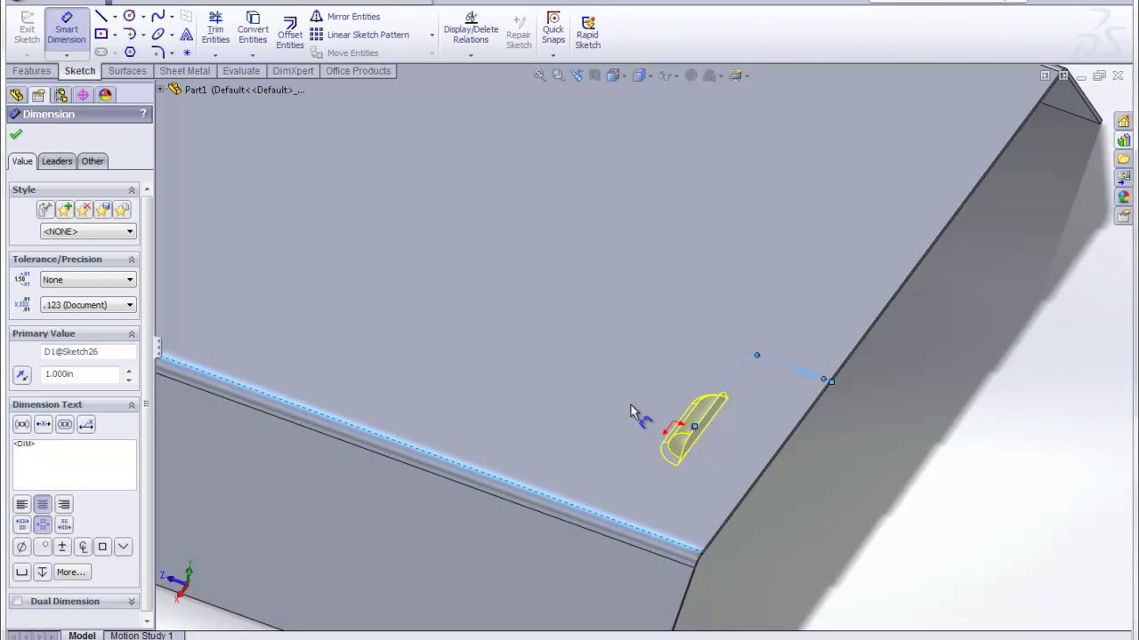
{"action": "left_click", "coordinate": [693, 429]}
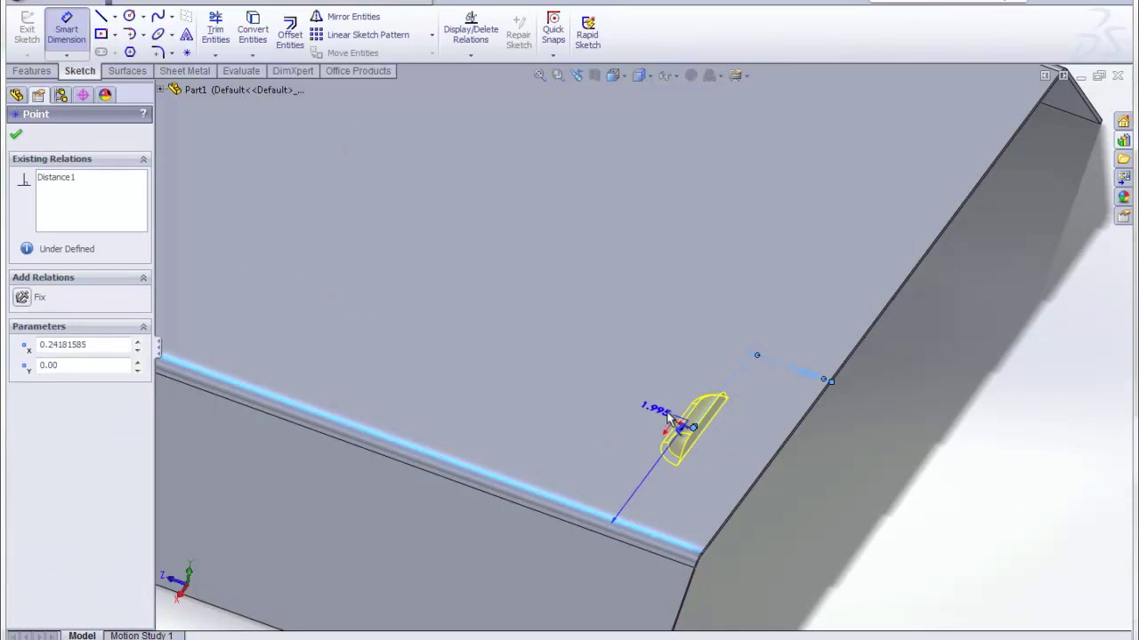
{"action": "left_click", "coordinate": [574, 384]}
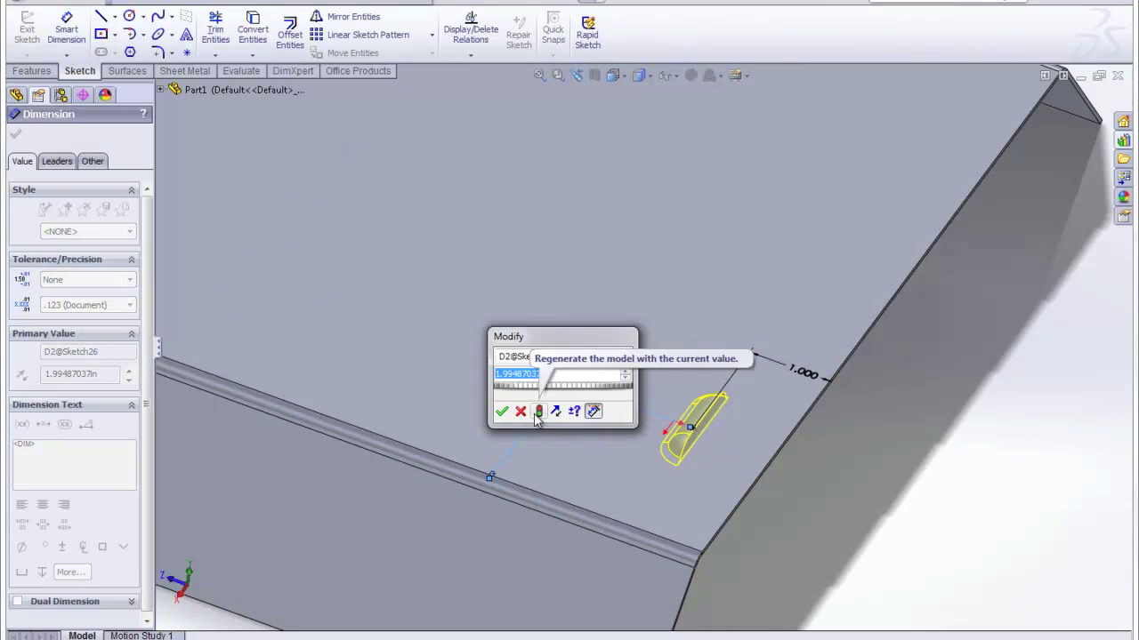
{"action": "type", "text": "2"}
{"action": "key", "text": "Return"}
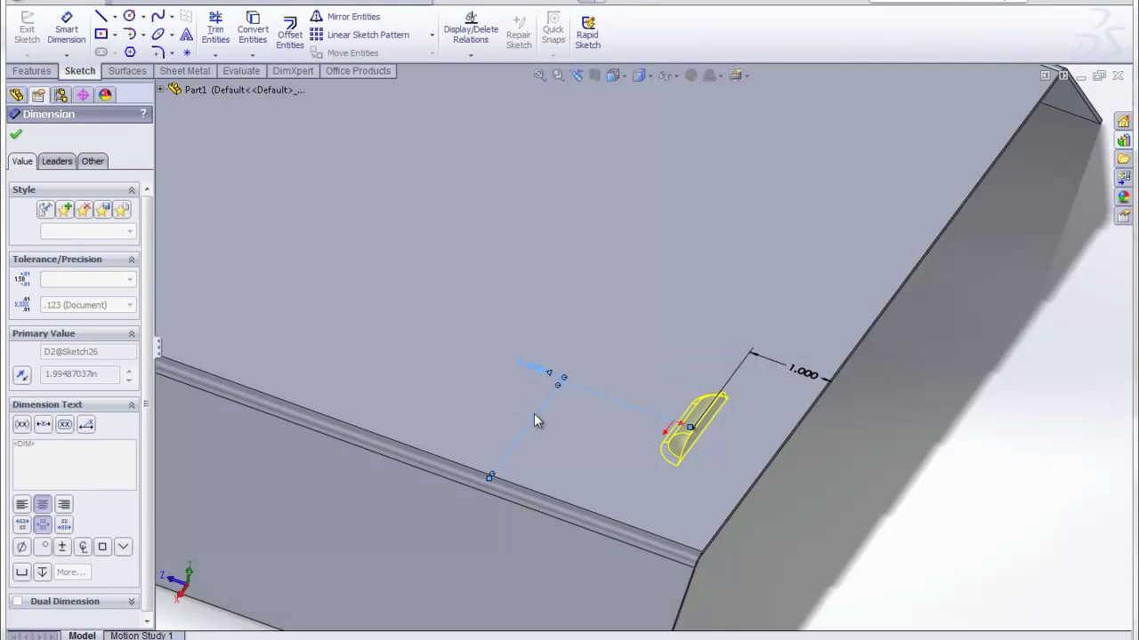
{"action": "scroll", "coordinate": [634, 354], "scroll_direction": "up", "scroll_amount": 2}
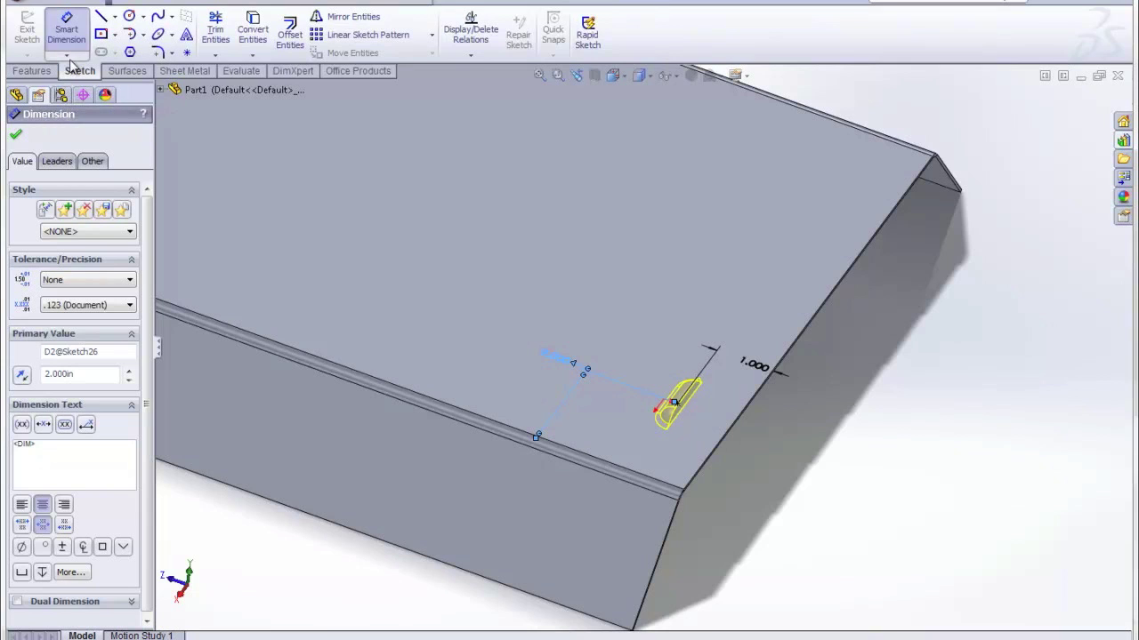
Step: Start a linear sketch pattern of the louver point along the front and side edges
{"action": "left_click", "coordinate": [185, 53]}
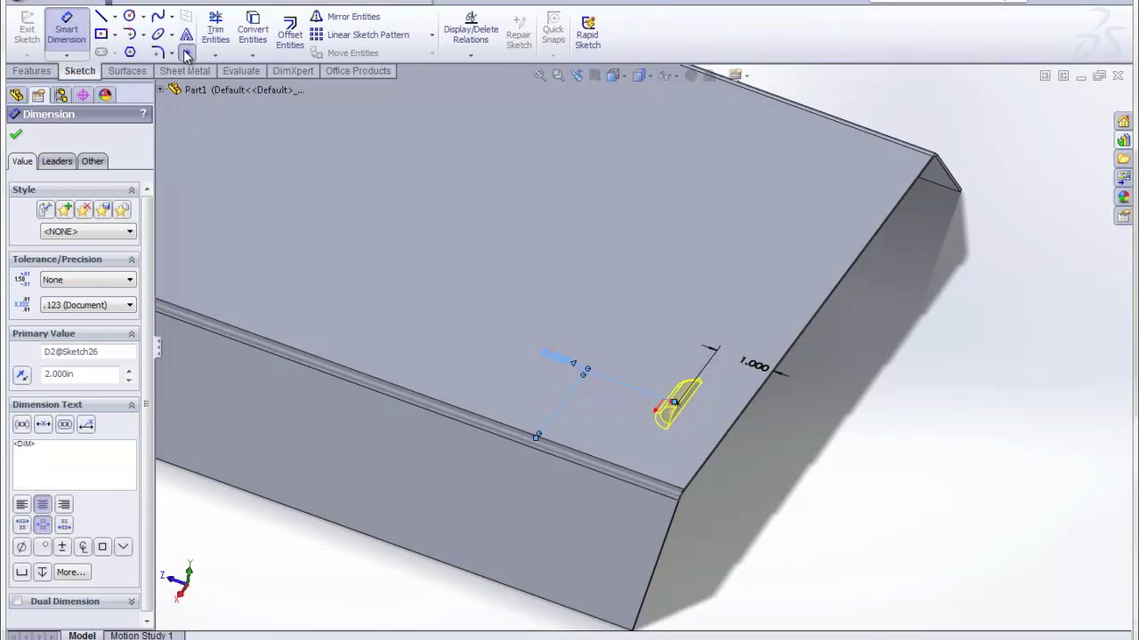
{"action": "left_click", "coordinate": [342, 36]}
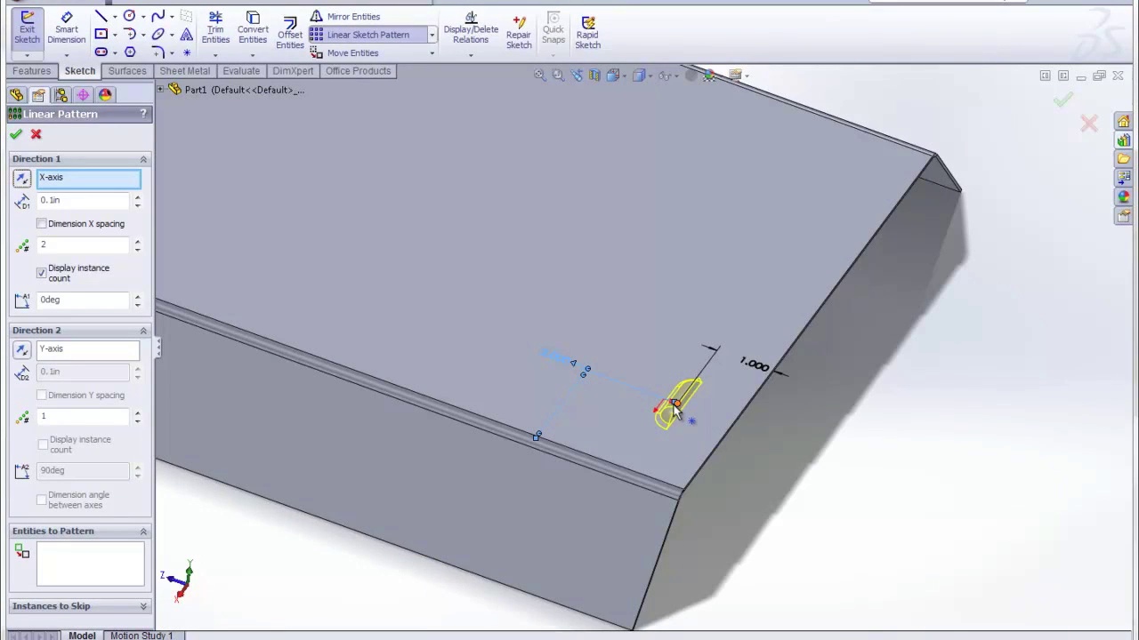
{"action": "left_click", "coordinate": [612, 472]}
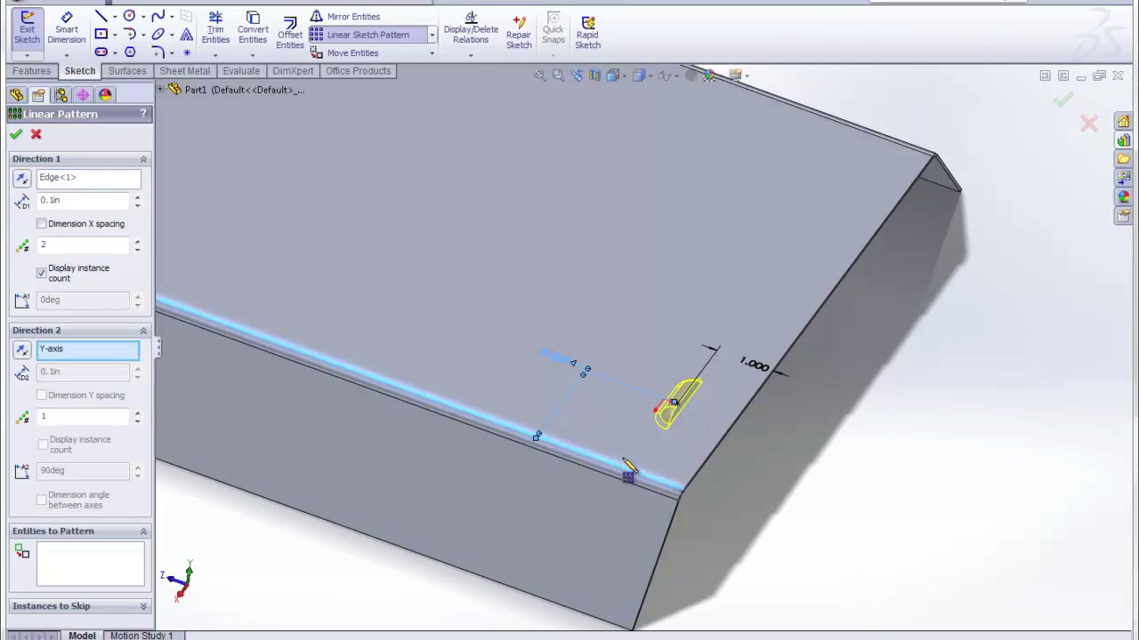
{"action": "left_click", "coordinate": [723, 453]}
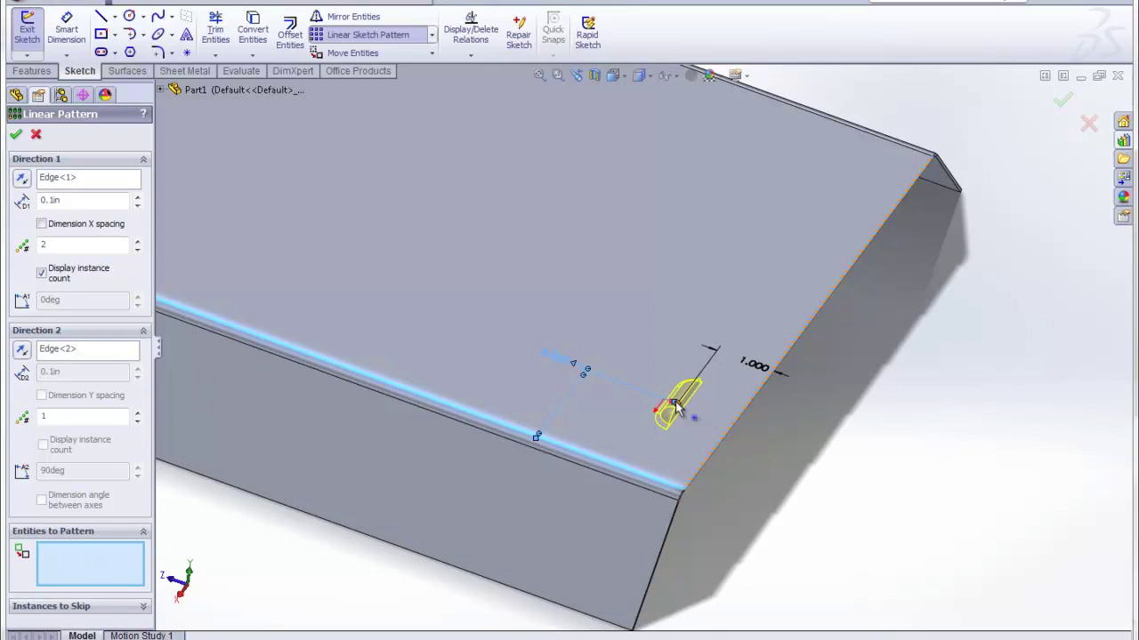
{"action": "scroll", "coordinate": [677, 411], "scroll_direction": "down", "scroll_amount": 3}
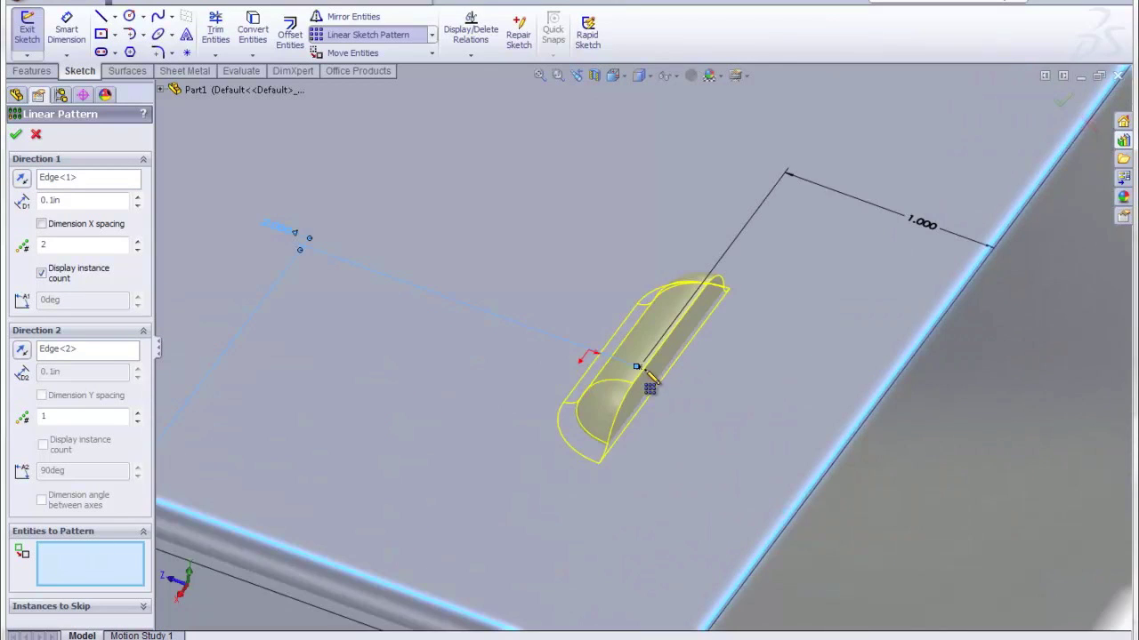
{"action": "left_click", "coordinate": [637, 366]}
{"action": "scroll", "coordinate": [637, 367], "scroll_direction": "up", "scroll_amount": 4}
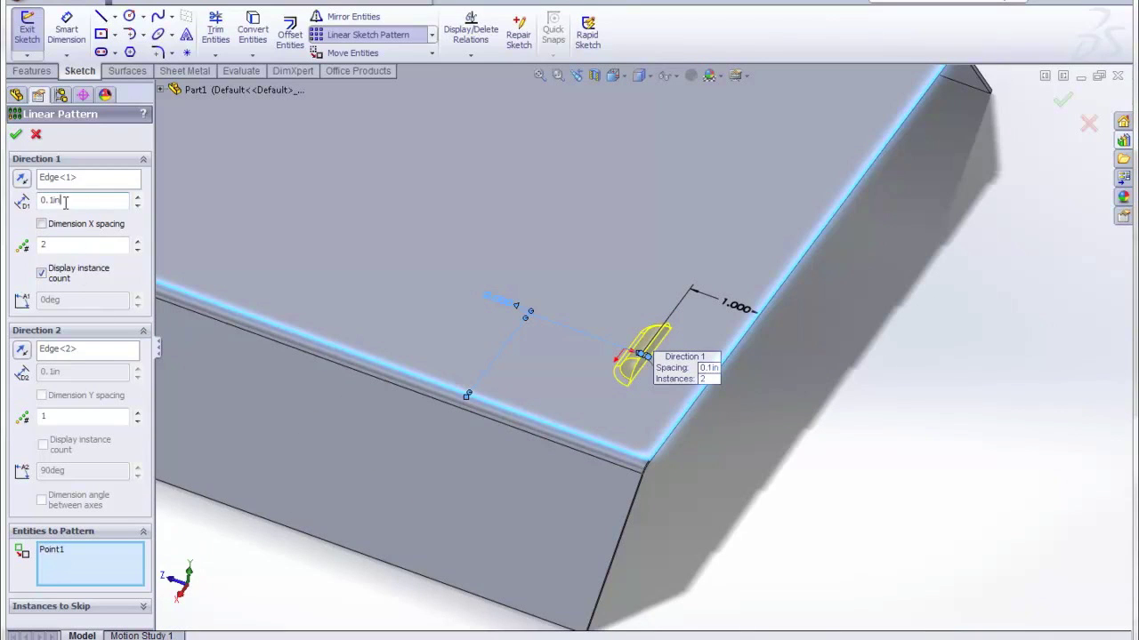
Step: Set Direction 1 to 1.5 in spacing and 8 instances, reversed
{"action": "left_click_drag", "start_coordinate": [65, 203], "coordinate": [34, 203]}
{"action": "key", "text": "Return"}
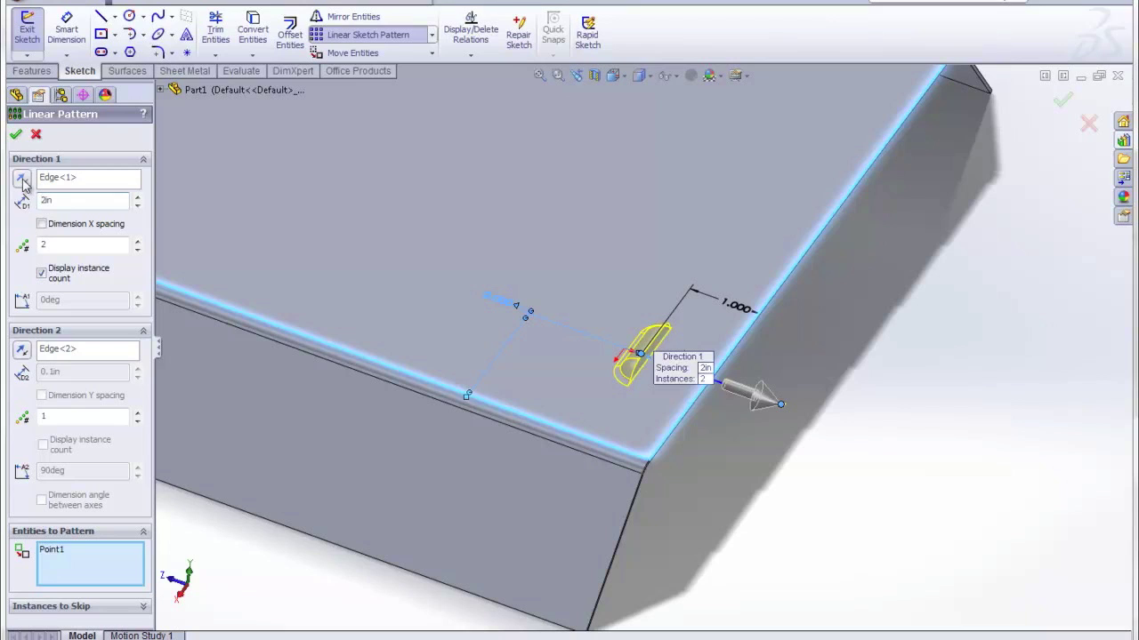
{"action": "left_click", "coordinate": [23, 180]}
{"action": "left_click_drag", "start_coordinate": [69, 202], "coordinate": [36, 208]}
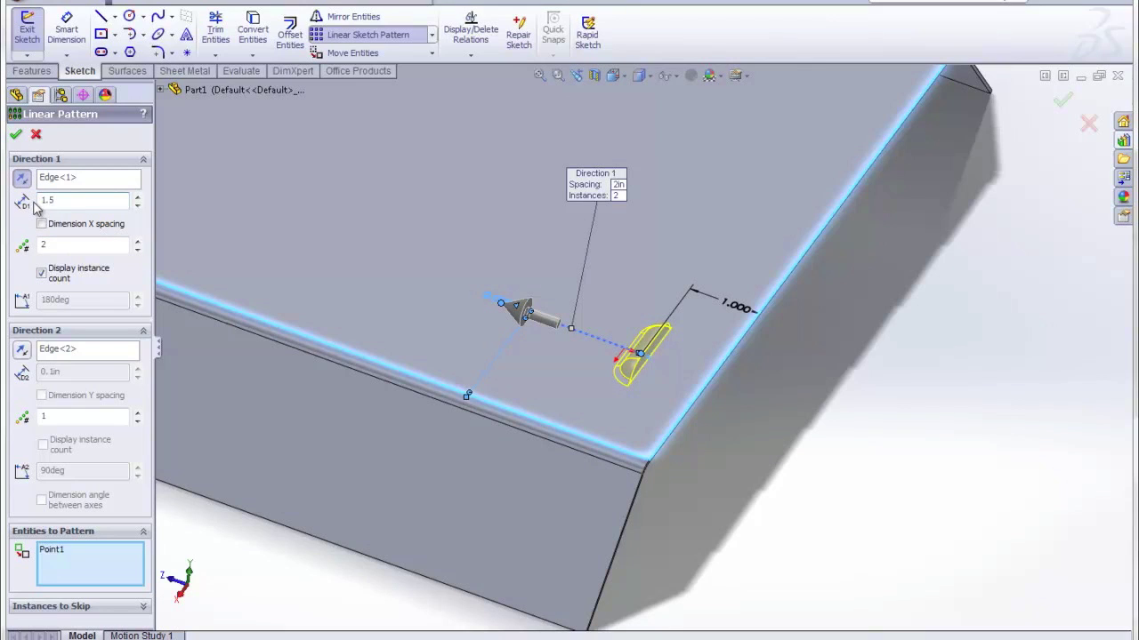
{"action": "type", "text": "1.5"}
{"action": "key", "text": "Return"}
{"action": "left_click_drag", "start_coordinate": [61, 244], "coordinate": [33, 246]}
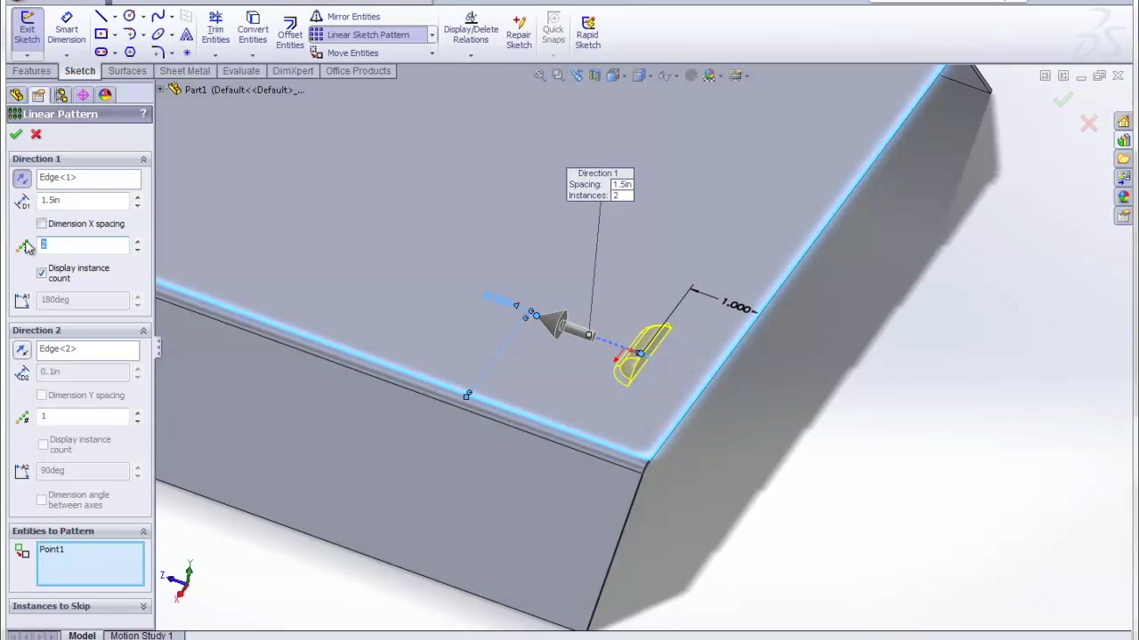
{"action": "type", "text": "8"}
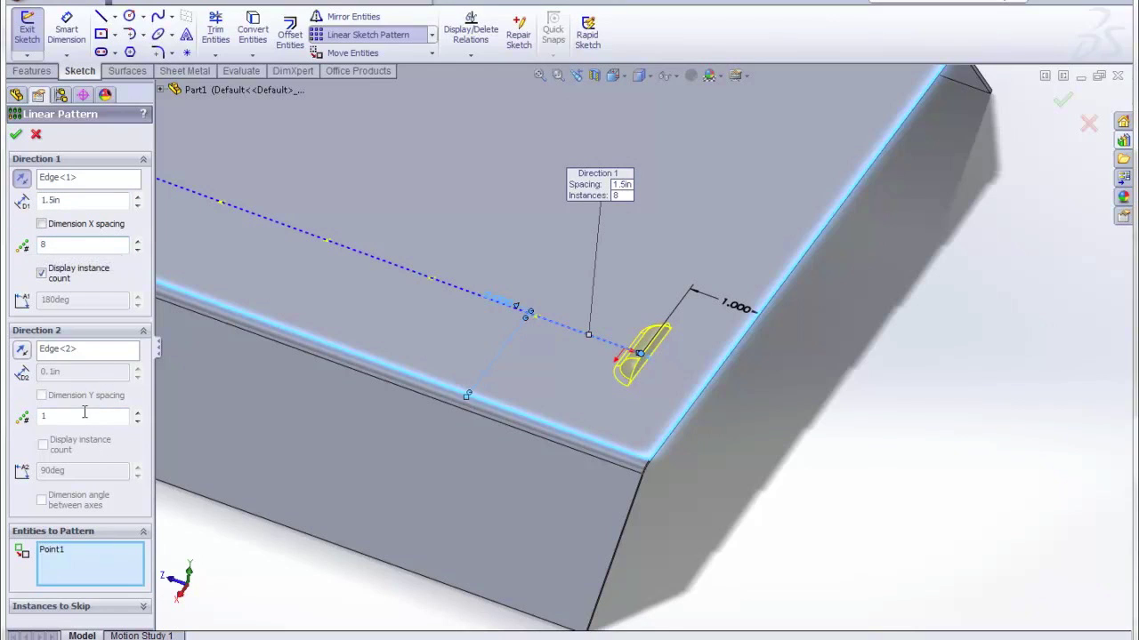
Step: Add a second, reversed row 6 in away and accept the pattern
{"action": "left_click", "coordinate": [139, 413]}
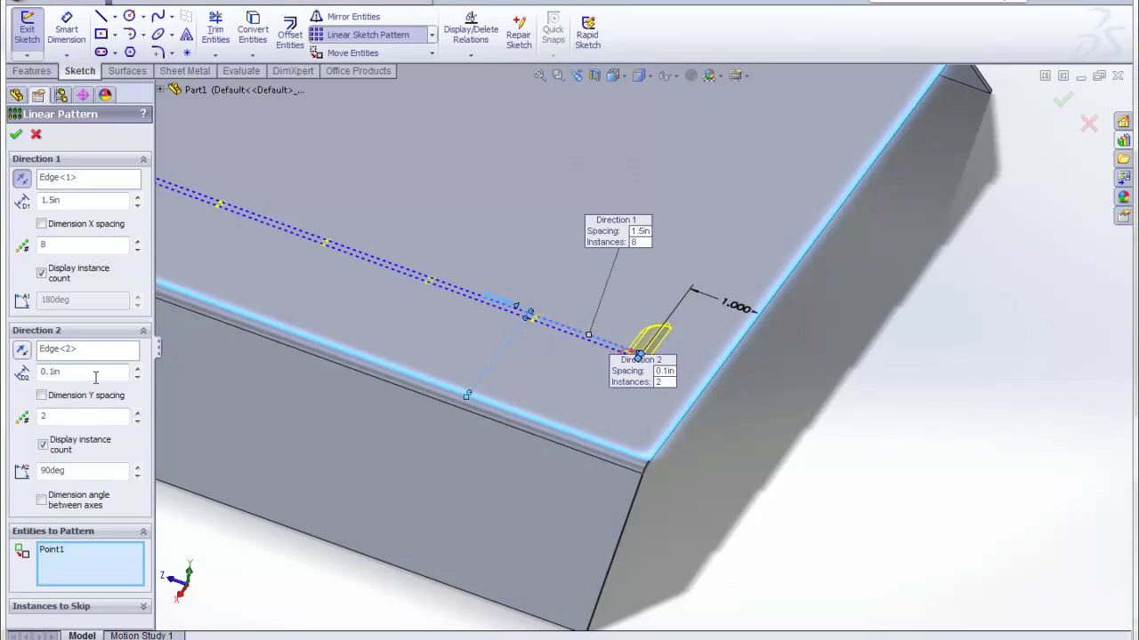
{"action": "left_click_drag", "start_coordinate": [96, 377], "coordinate": [27, 372]}
{"action": "type", "text": "6"}
{"action": "key", "text": "Return"}
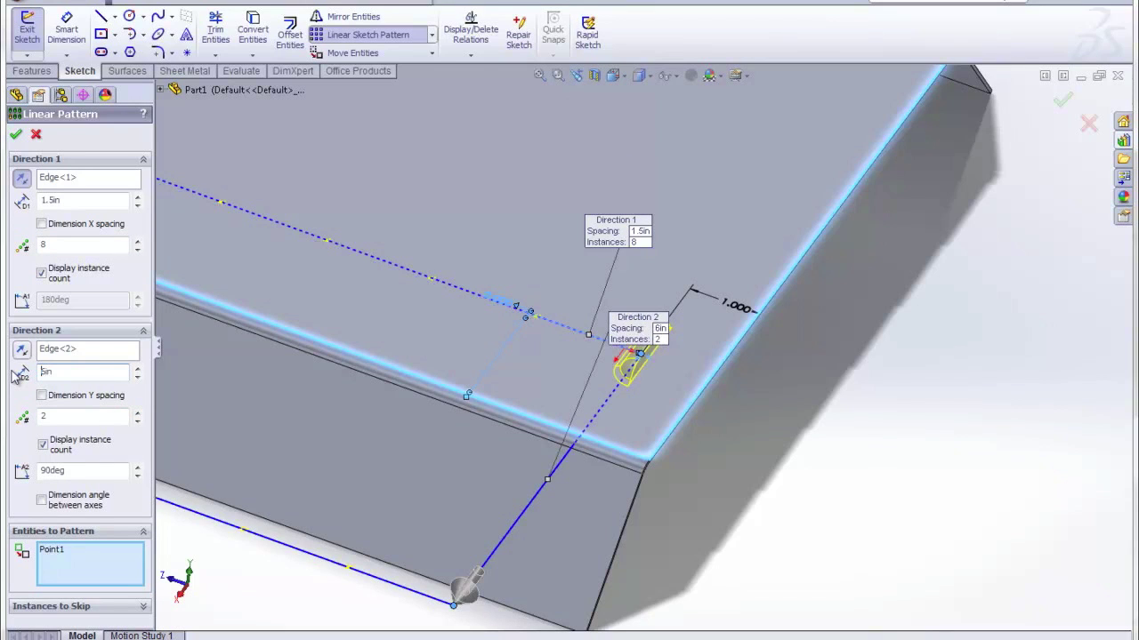
{"action": "left_click", "coordinate": [22, 350]}
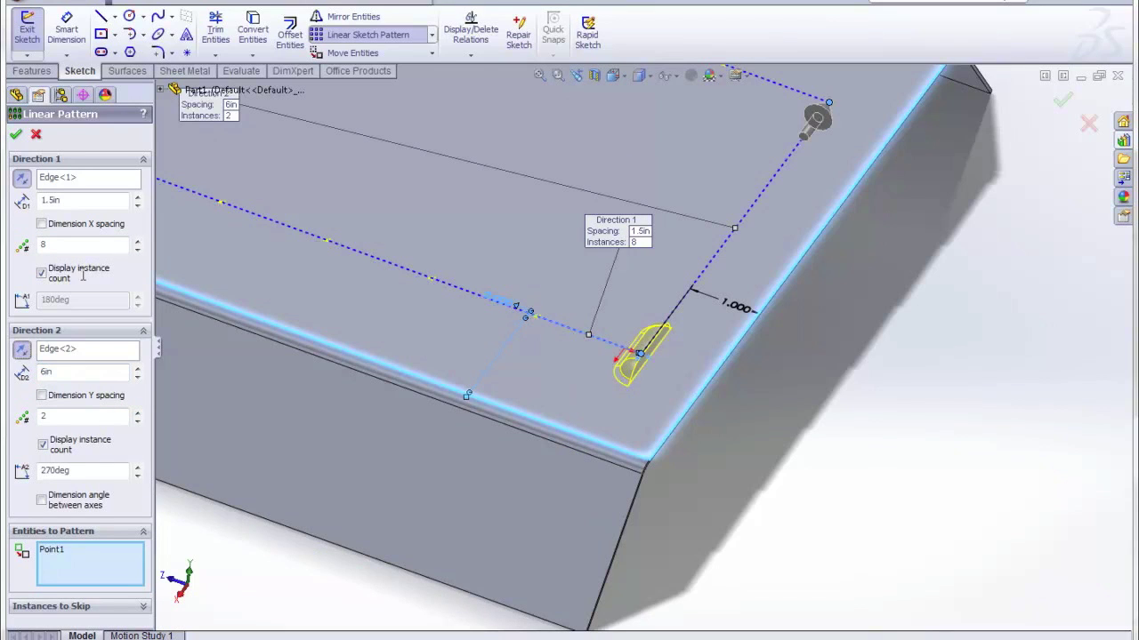
{"action": "key", "text": "Return"}
Step: Review the Type and Position tabs and accept the 16-louver placement
{"action": "scroll", "coordinate": [789, 335], "scroll_direction": "up", "scroll_amount": 5}
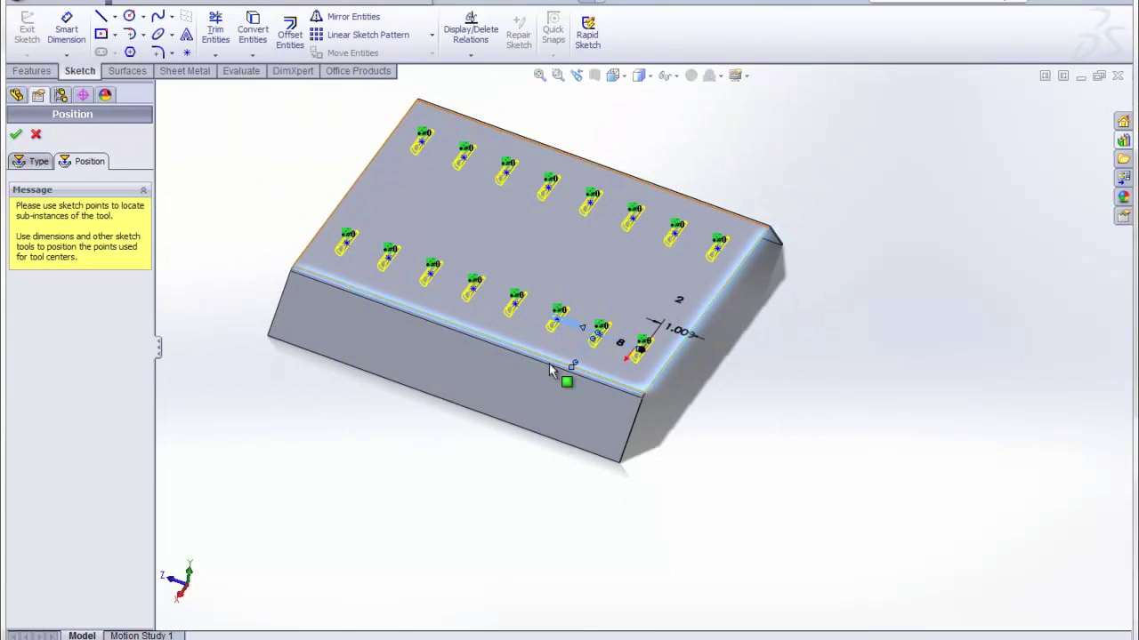
{"action": "mouse_move", "coordinate": [642, 302]}
{"action": "middle_mouse_down"}
{"action": "mouse_move", "coordinate": [642, 373]}
{"action": "mouse_move", "coordinate": [640, 311]}
{"action": "middle_mouse_up"}
{"action": "left_click", "coordinate": [38, 165]}
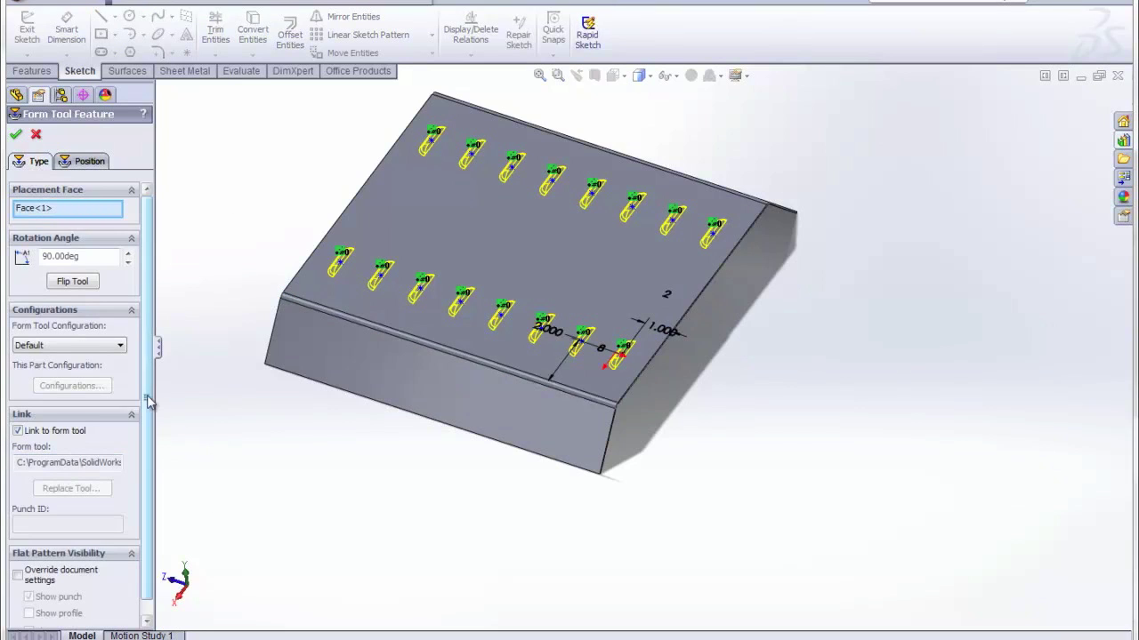
{"action": "scroll", "coordinate": [145, 396], "scroll_direction": "down", "scroll_amount": 1}
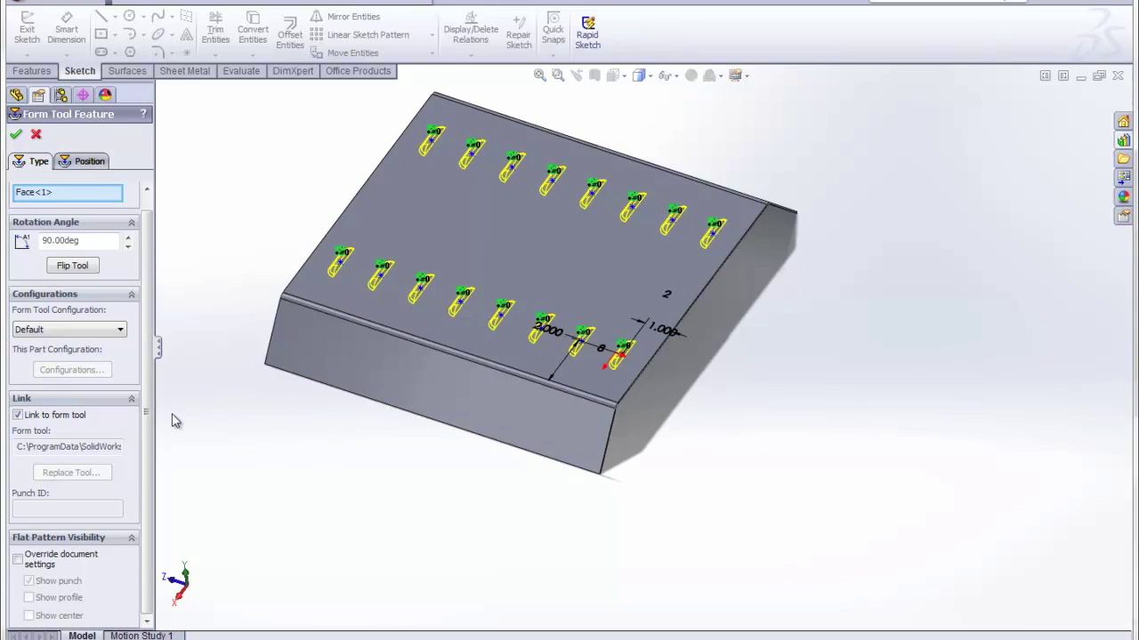
{"action": "scroll", "coordinate": [150, 416], "scroll_direction": "up", "scroll_amount": 1}
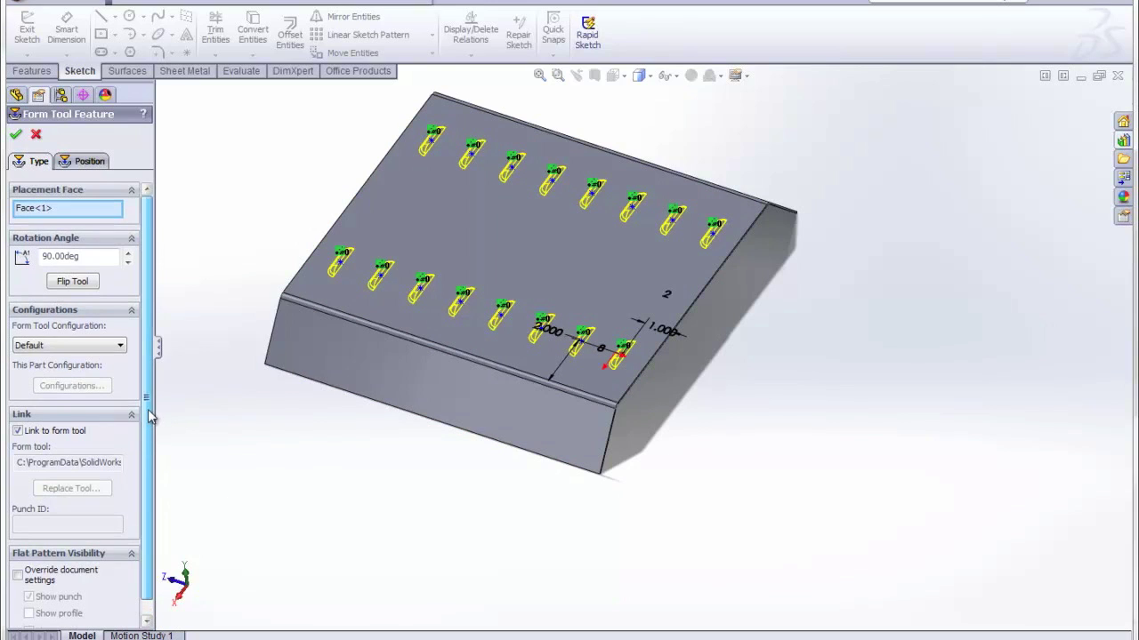
{"action": "left_click", "coordinate": [91, 162]}
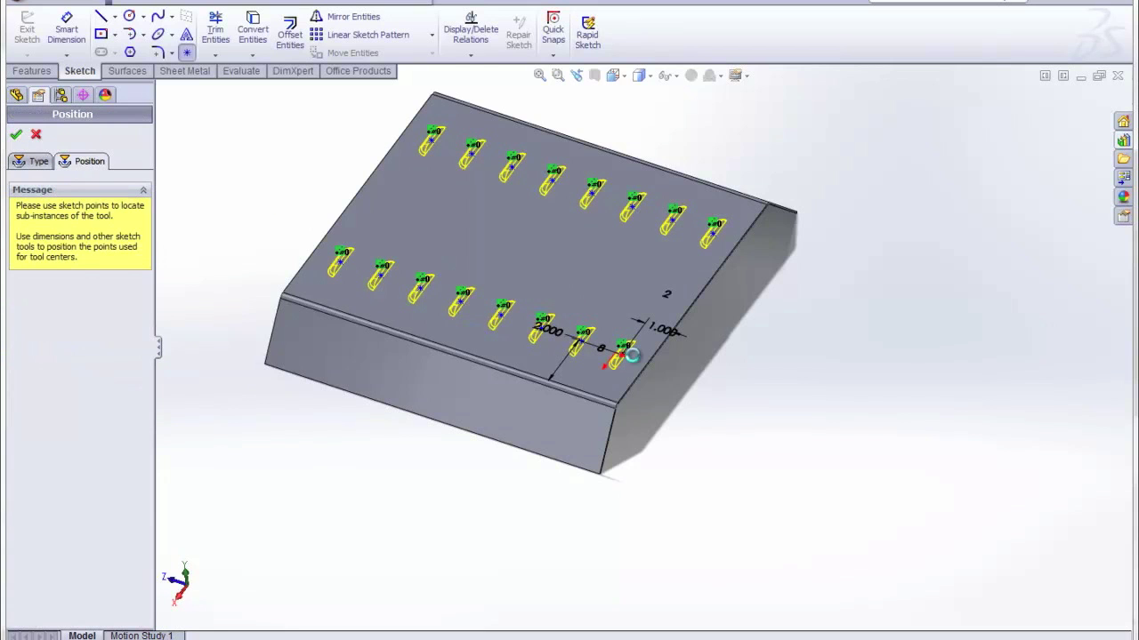
{"action": "key", "text": "Return"}
{"action": "middle_click_drag", "start_coordinate": [656, 437], "coordinate": [690, 472]}
Step: Reopen the louver5 feature for editing
{"action": "left_click", "coordinate": [89, 317]}
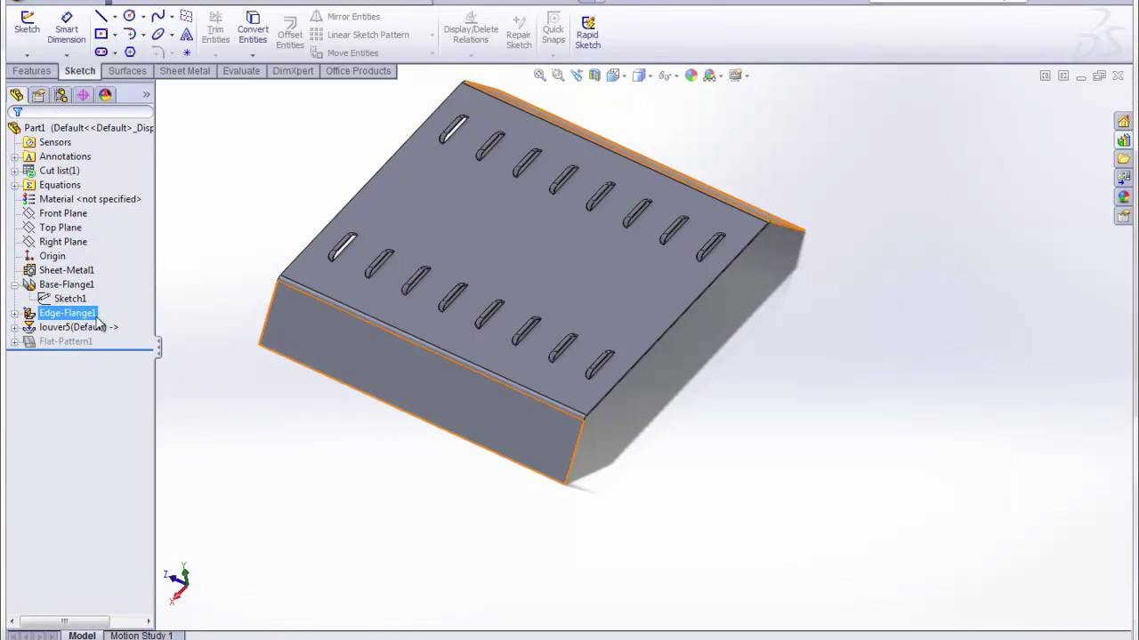
{"action": "left_click", "coordinate": [67, 328]}
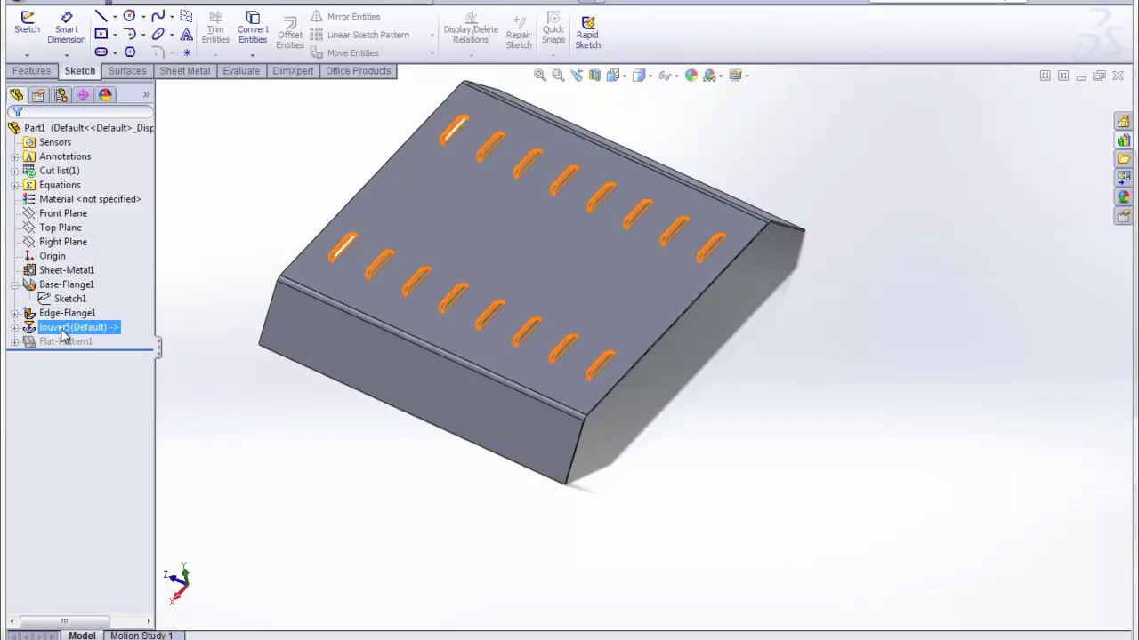
{"action": "right_click", "coordinate": [64, 329]}
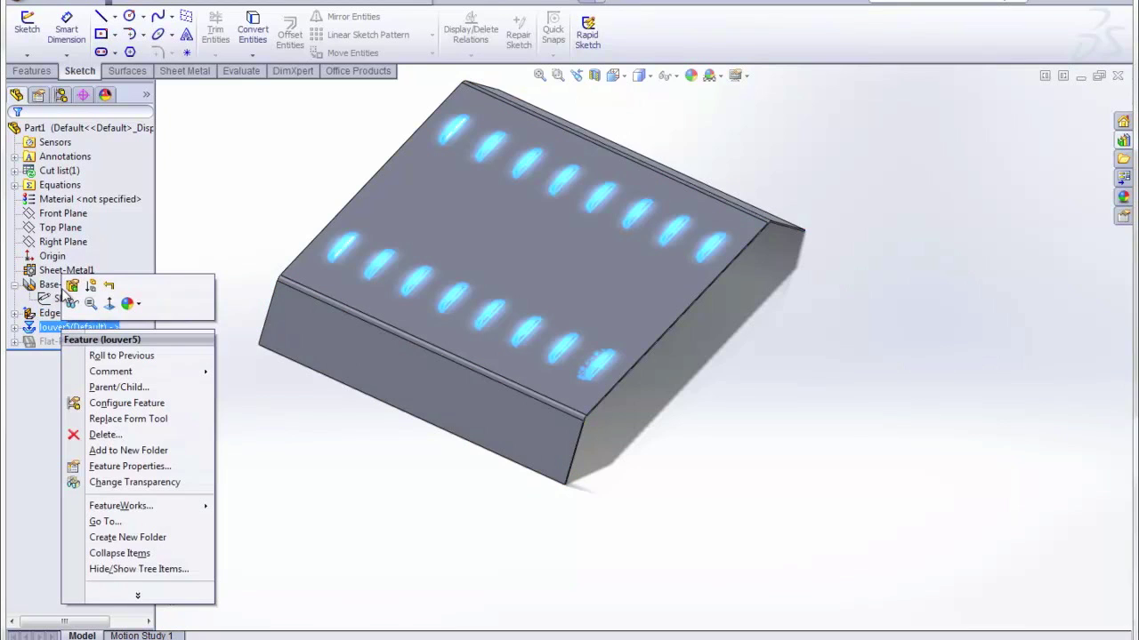
{"action": "left_click", "coordinate": [75, 286]}
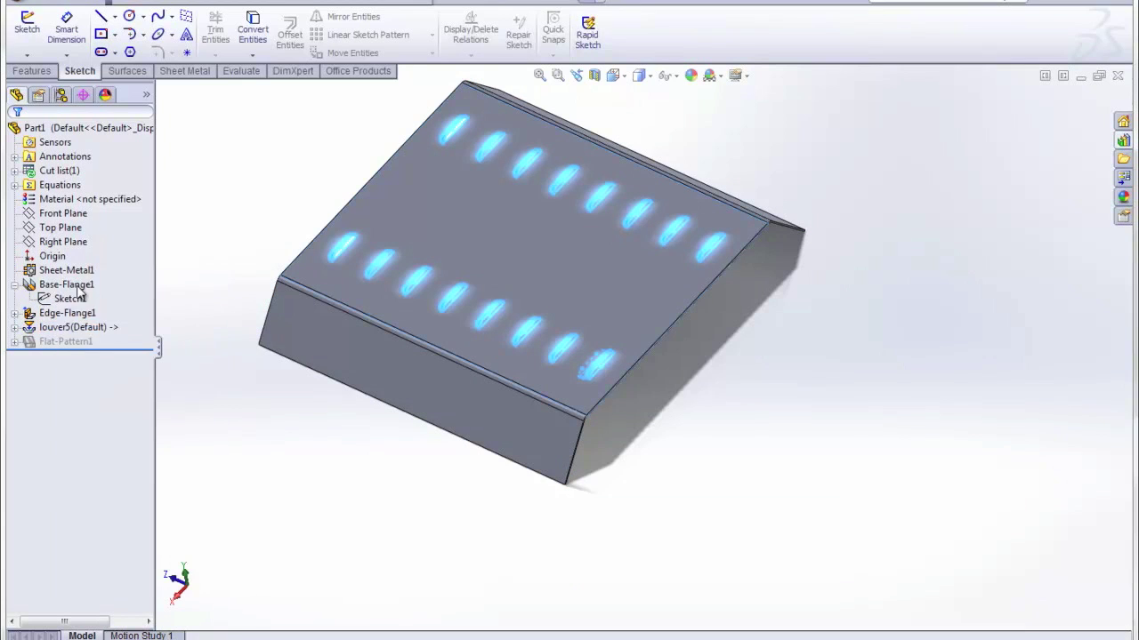
Step: On the Position tab, edit the linear pattern of the louver placement points
{"action": "left_click", "coordinate": [89, 162]}
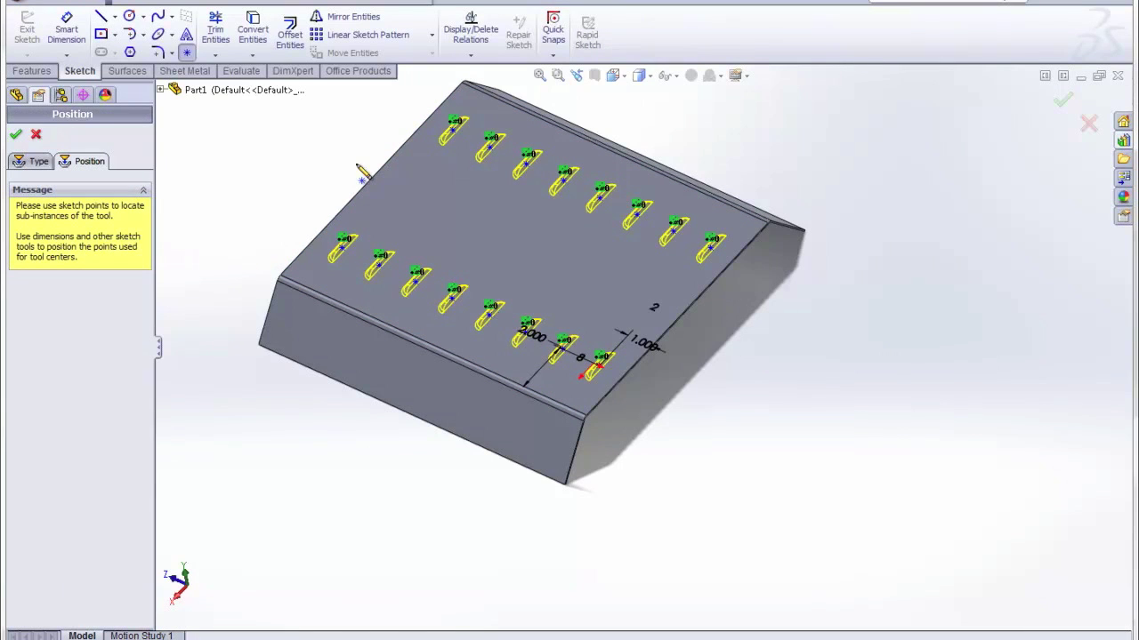
{"action": "scroll", "coordinate": [461, 322], "scroll_direction": "down", "scroll_amount": 3}
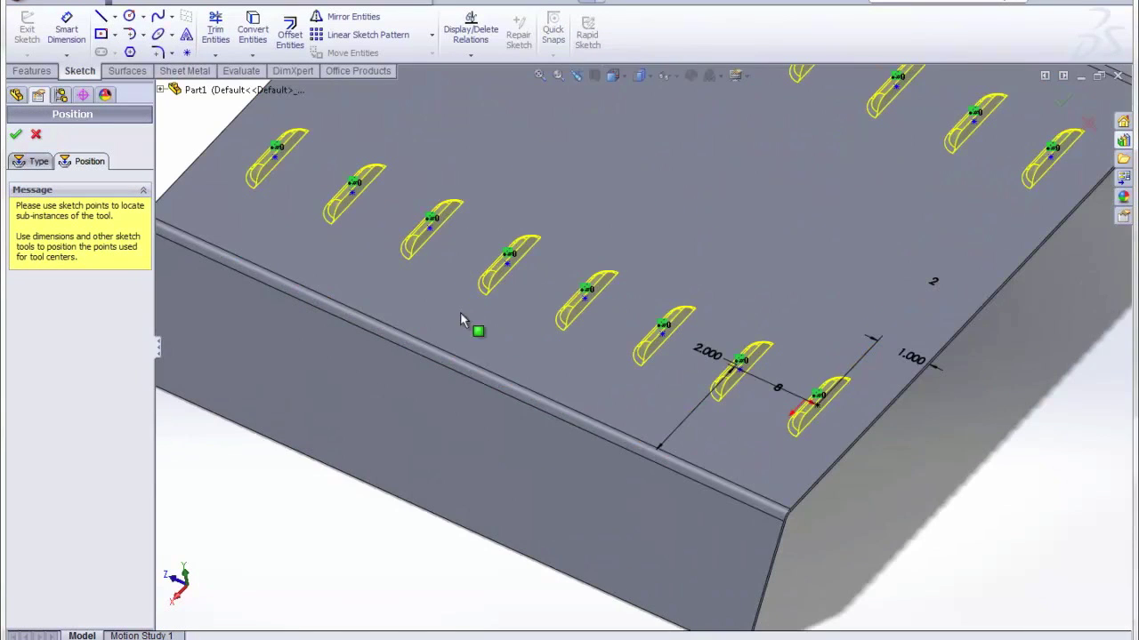
{"action": "left_click", "coordinate": [587, 293]}
{"action": "right_click", "coordinate": [589, 298]}
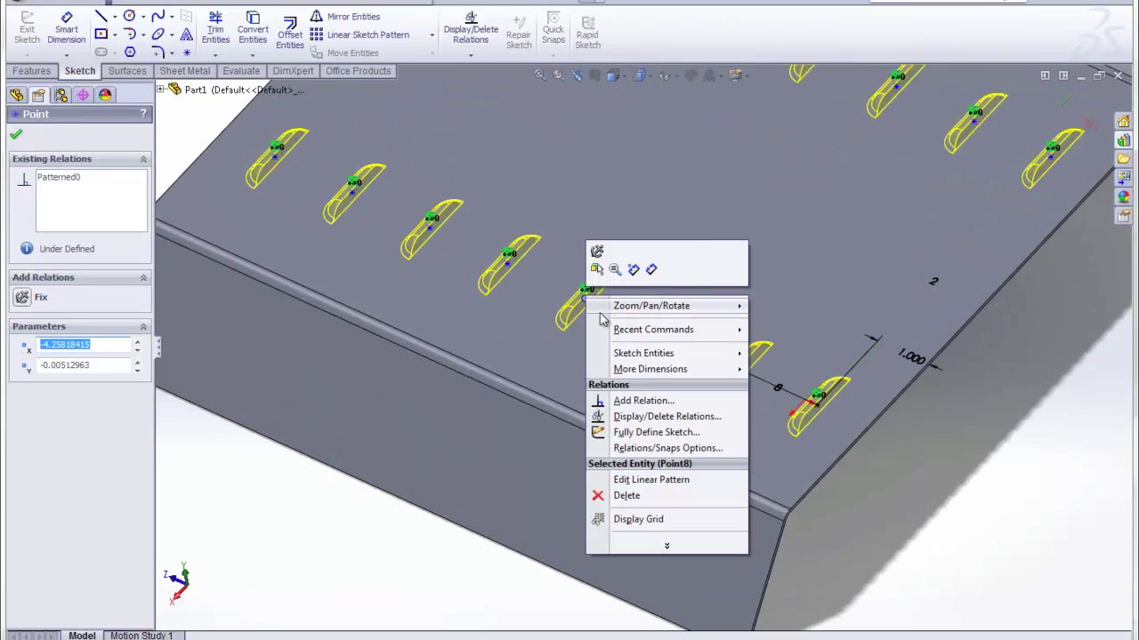
{"action": "left_click", "coordinate": [651, 479]}
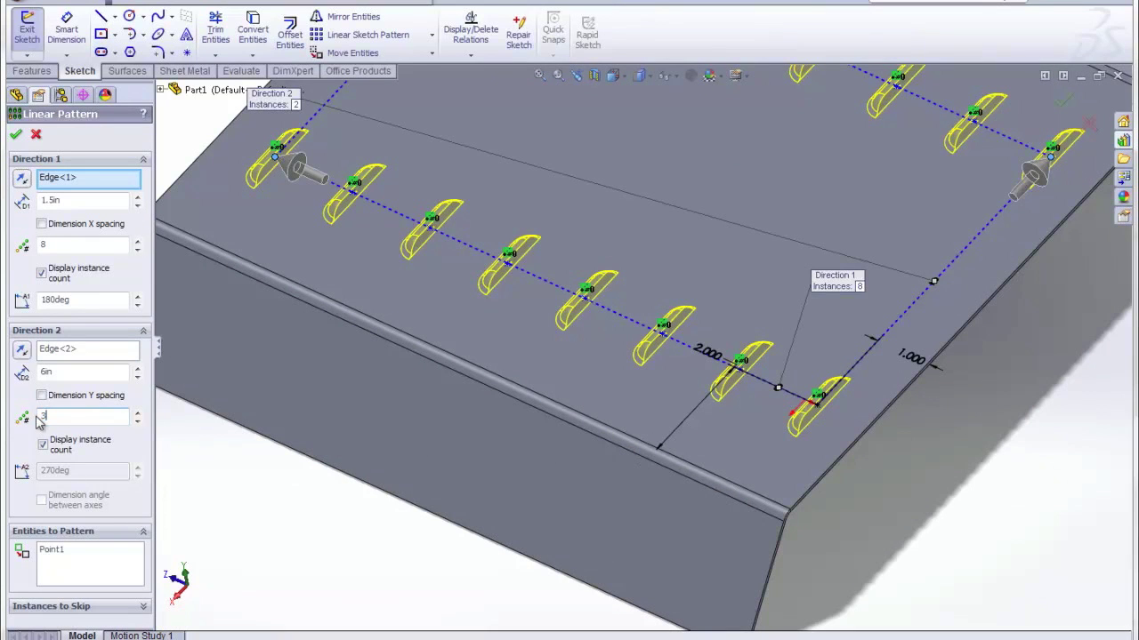
Step: Set the second direction to three rows spaced 3 in and accept the pattern
{"action": "double_click", "coordinate": [63, 372]}
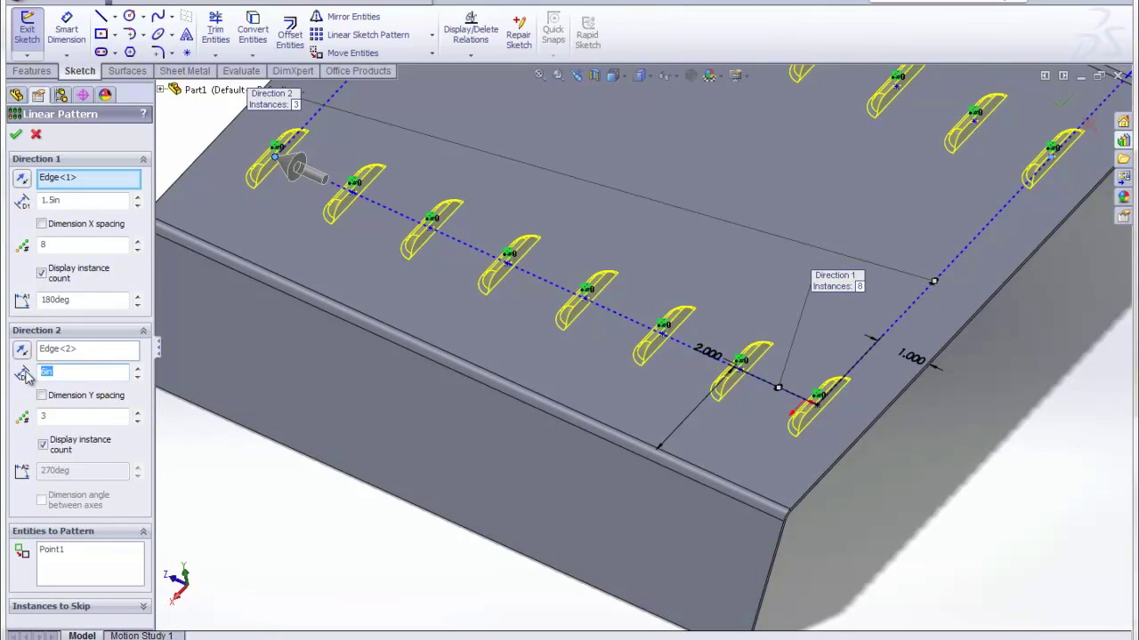
{"action": "type", "text": "2"}
{"action": "key", "text": "Return"}
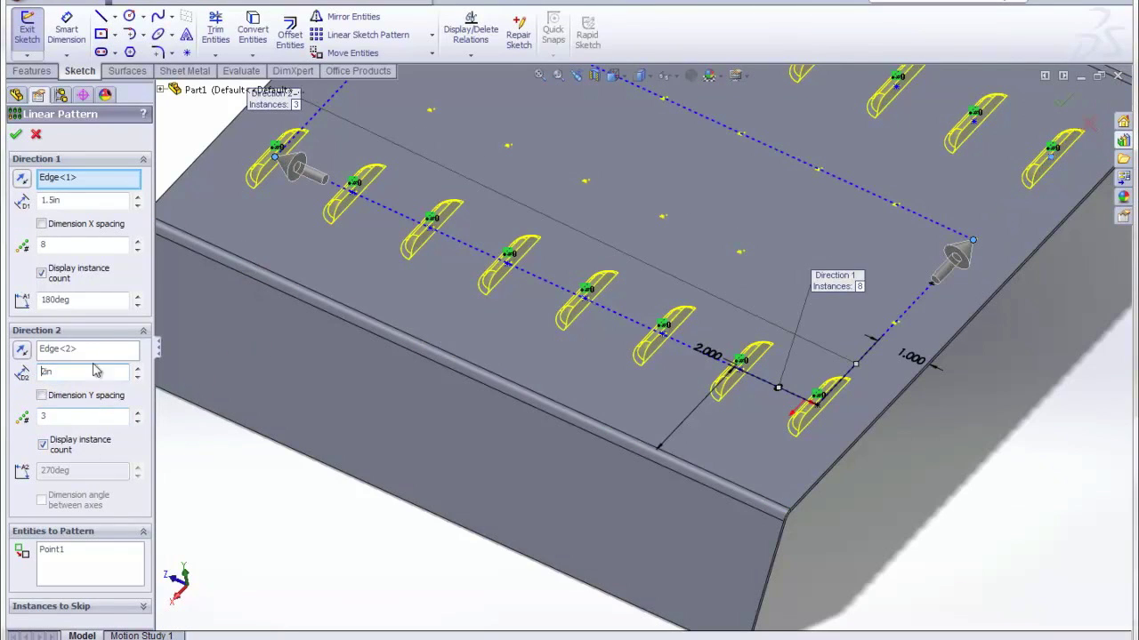
{"action": "type", "text": "3"}
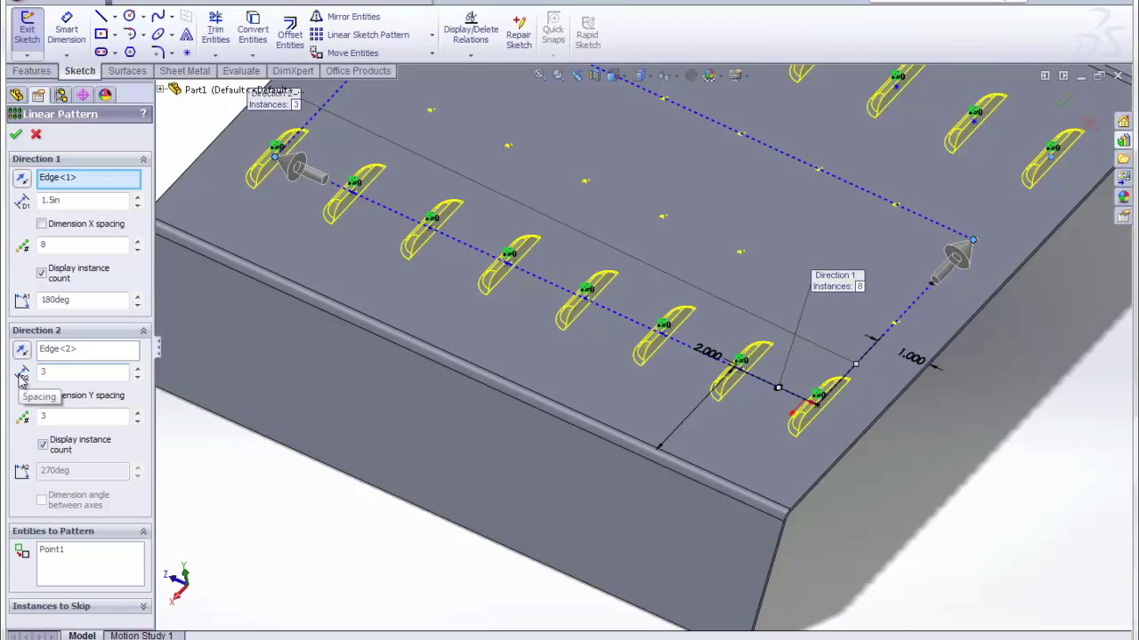
{"action": "key", "text": "Return"}
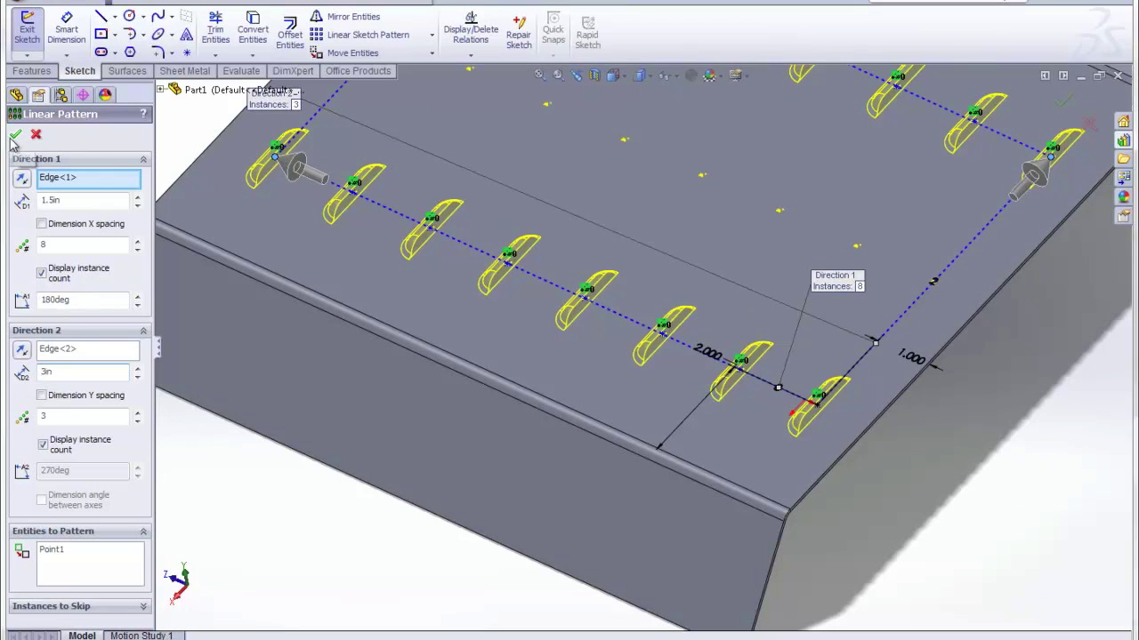
{"action": "key", "text": "Return"}
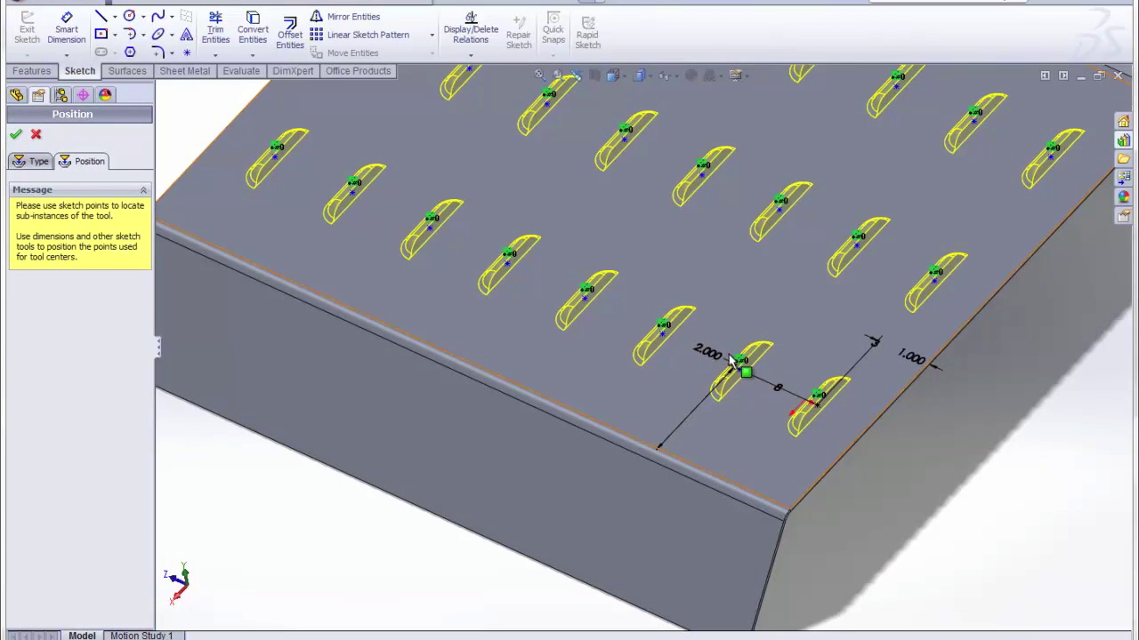
{"action": "scroll", "coordinate": [720, 369], "scroll_direction": "up", "scroll_amount": 3}
Step: Confirm the louver feature with three rows of eight and inspect the 24 louvers
{"action": "middle_click_drag", "start_coordinate": [590, 297], "coordinate": [579, 178]}
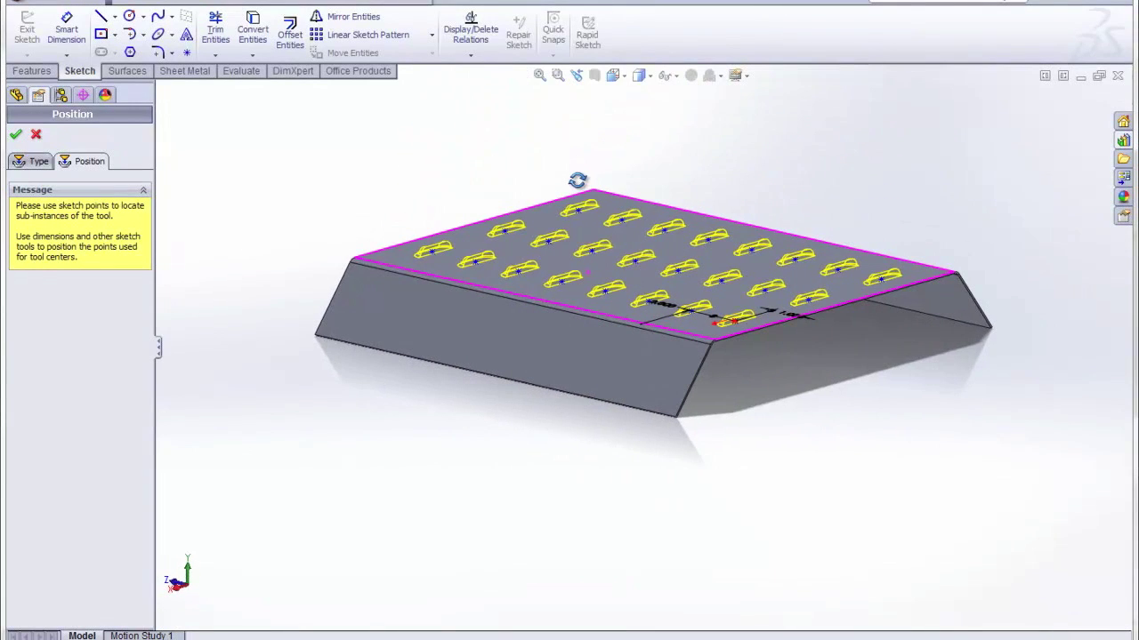
{"action": "left_click", "coordinate": [16, 134]}
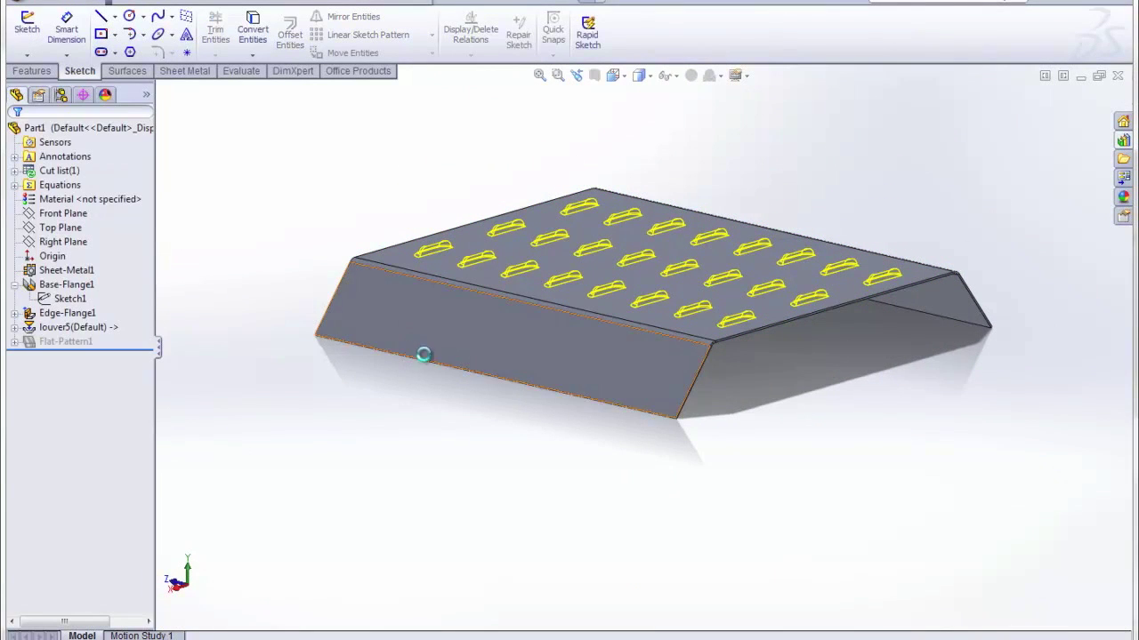
{"action": "middle_click_drag", "start_coordinate": [415, 356], "coordinate": [425, 430]}
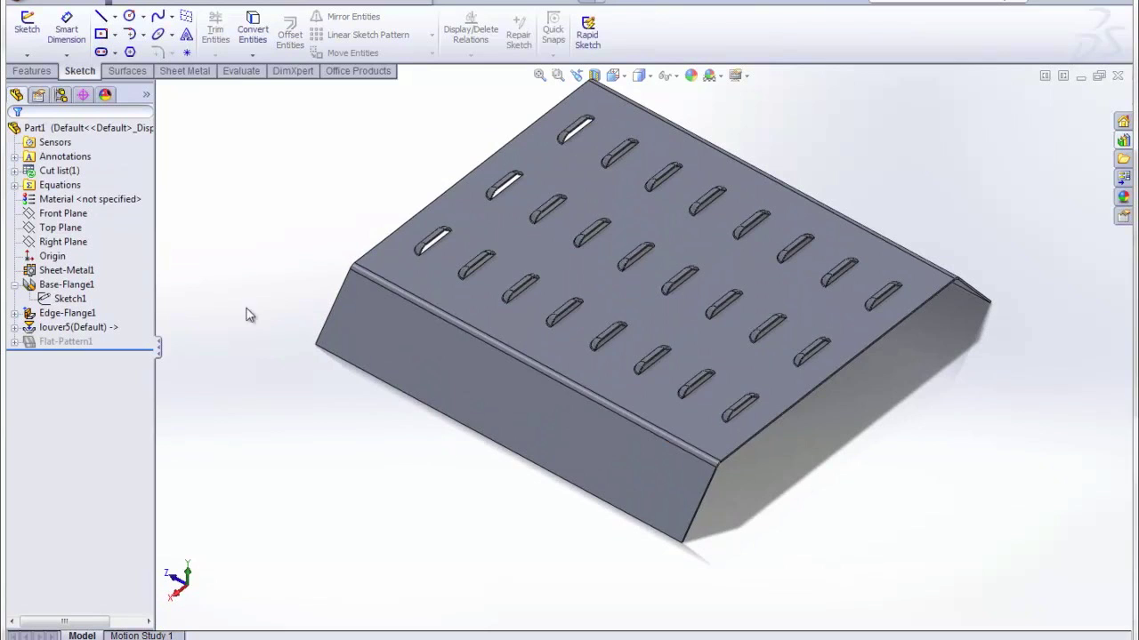
{"action": "left_click", "coordinate": [79, 316]}
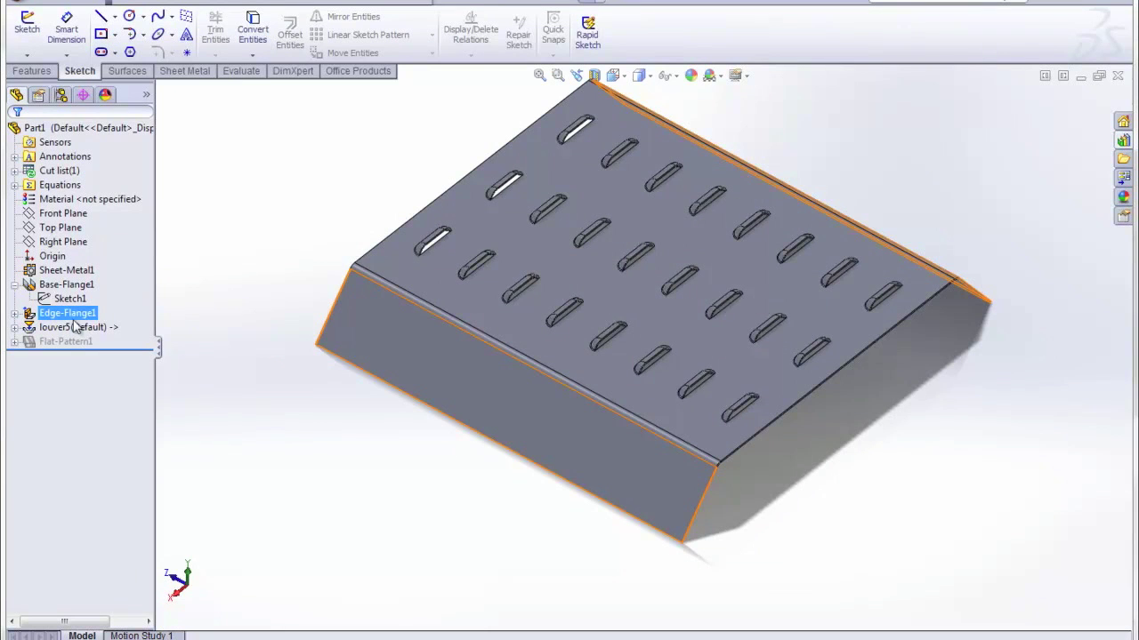
{"action": "right_click", "coordinate": [78, 328]}
Step: Replace the louver tool with rectangular flange.sldprt from forming tools > extruded flanges
{"action": "left_click", "coordinate": [80, 286]}
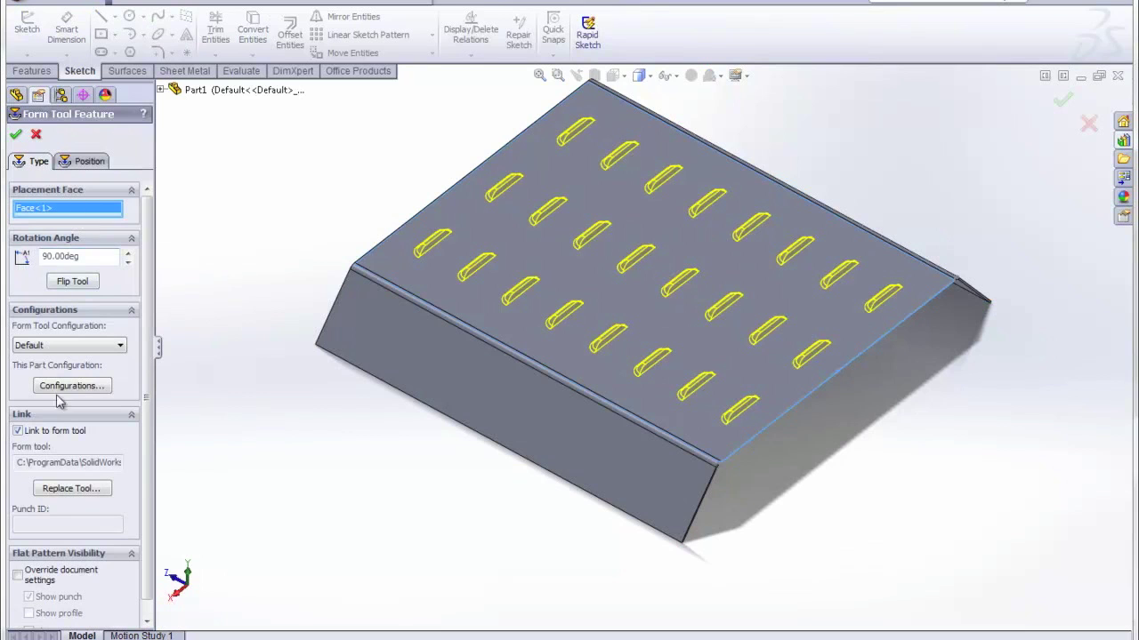
{"action": "left_click", "coordinate": [71, 490]}
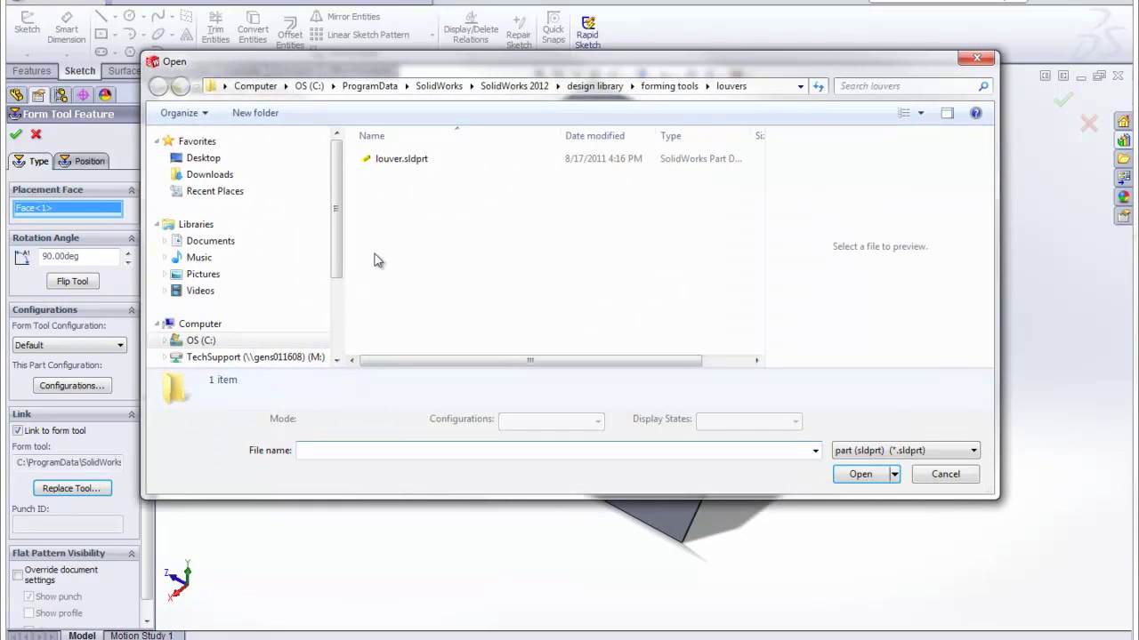
{"action": "left_click", "coordinate": [669, 86]}
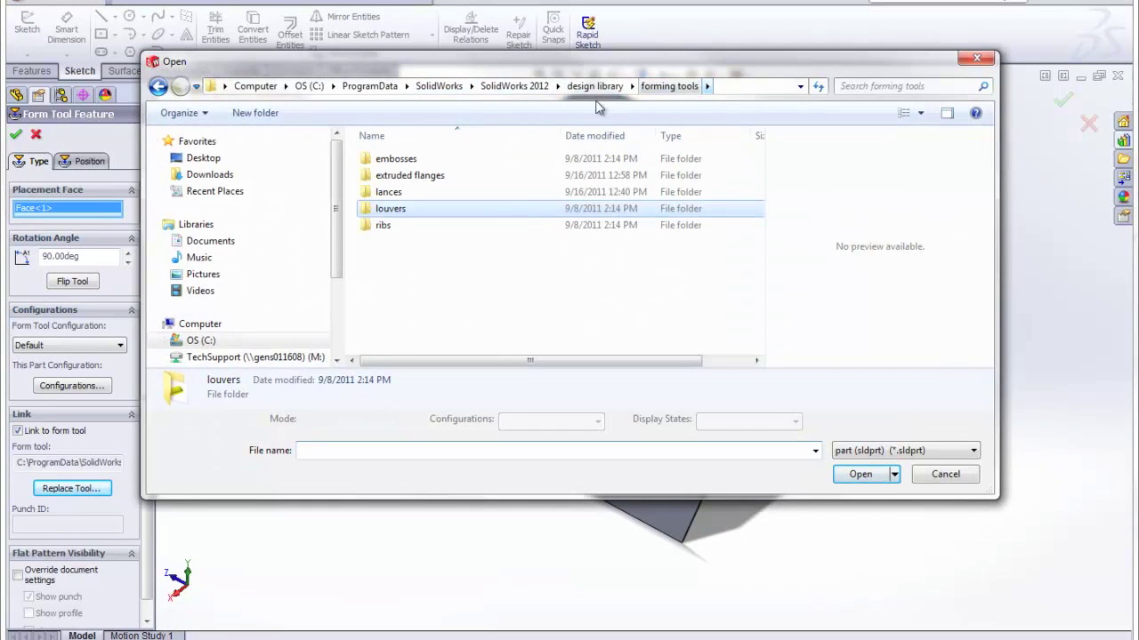
{"action": "left_click", "coordinate": [423, 178]}
{"action": "double_click", "coordinate": [424, 178]}
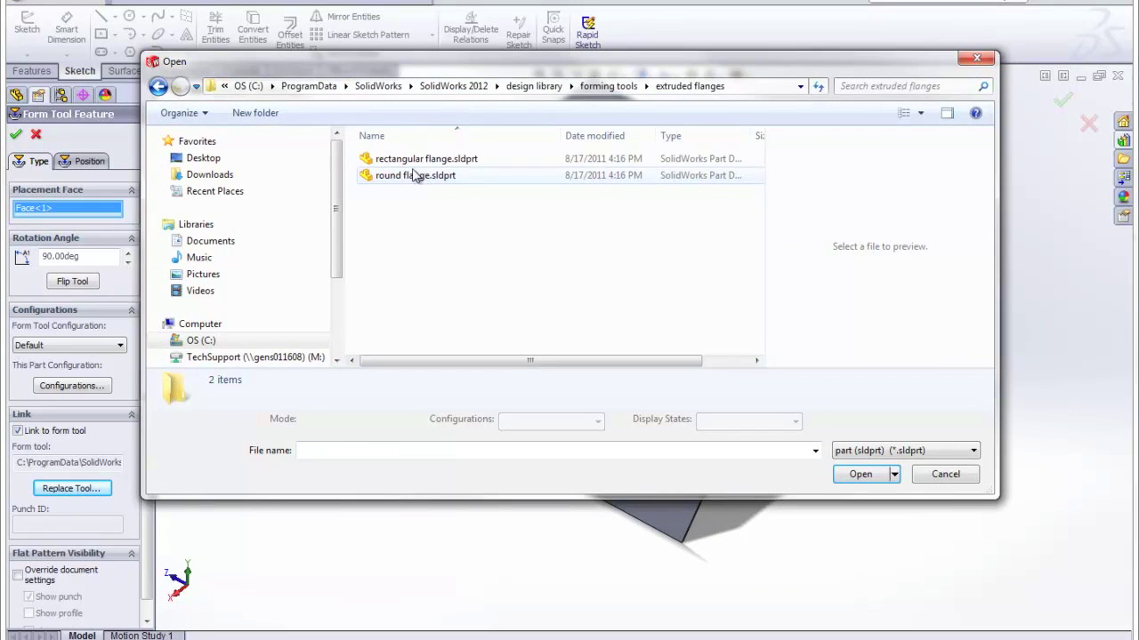
{"action": "double_click", "coordinate": [422, 158]}
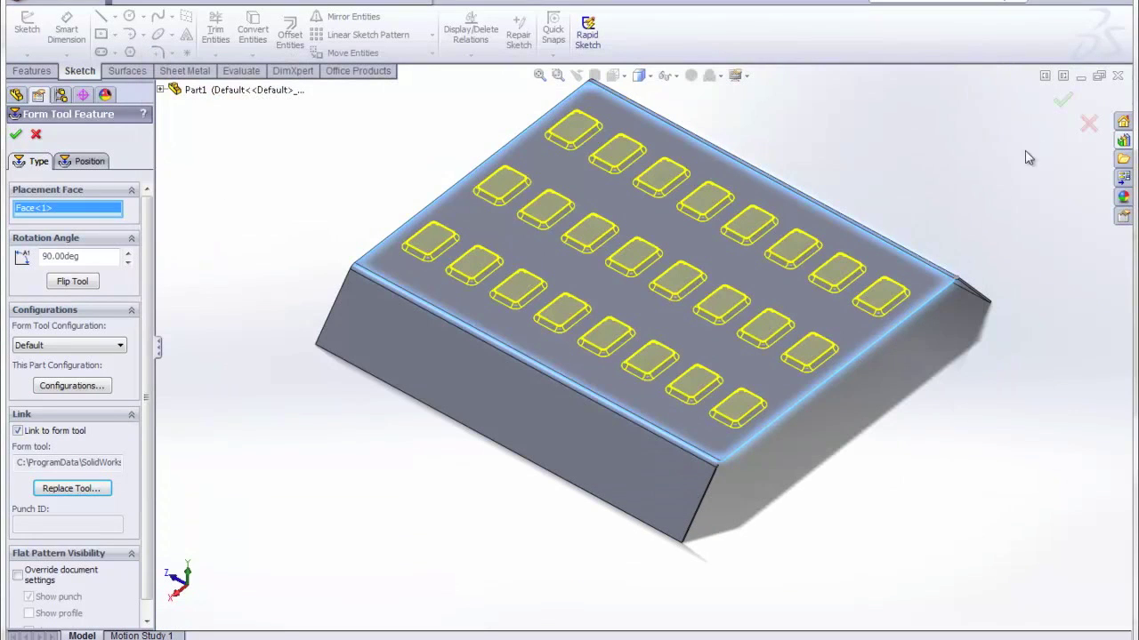
{"action": "left_click", "coordinate": [1062, 101]}
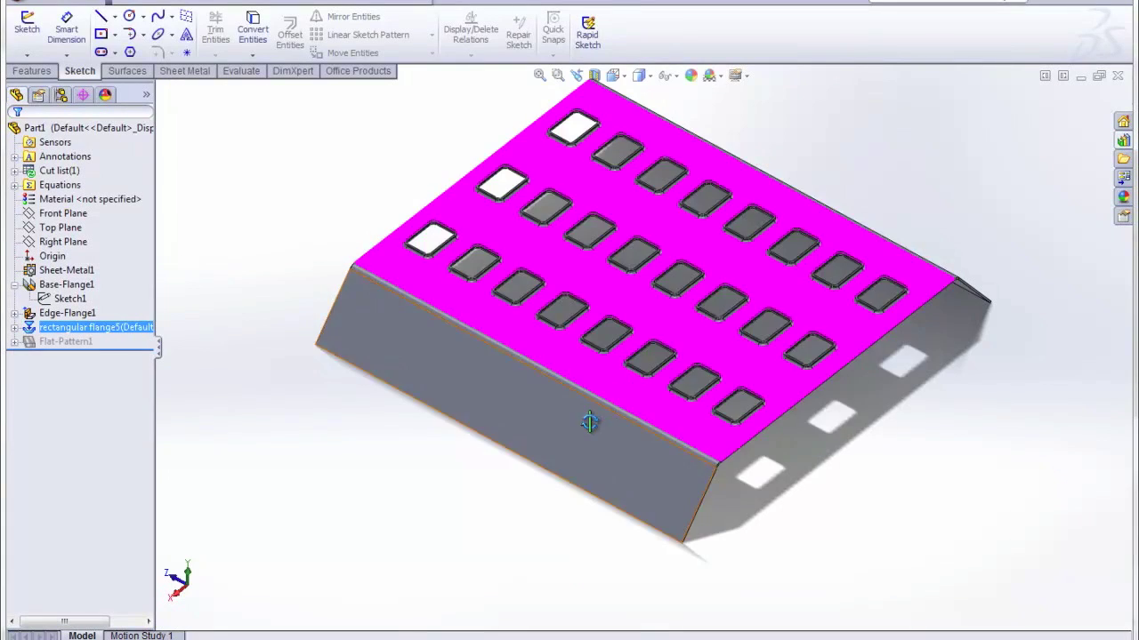
{"action": "middle_click_drag", "start_coordinate": [593, 424], "coordinate": [814, 430]}
{"action": "scroll", "coordinate": [835, 431], "scroll_direction": "up", "scroll_amount": 2}
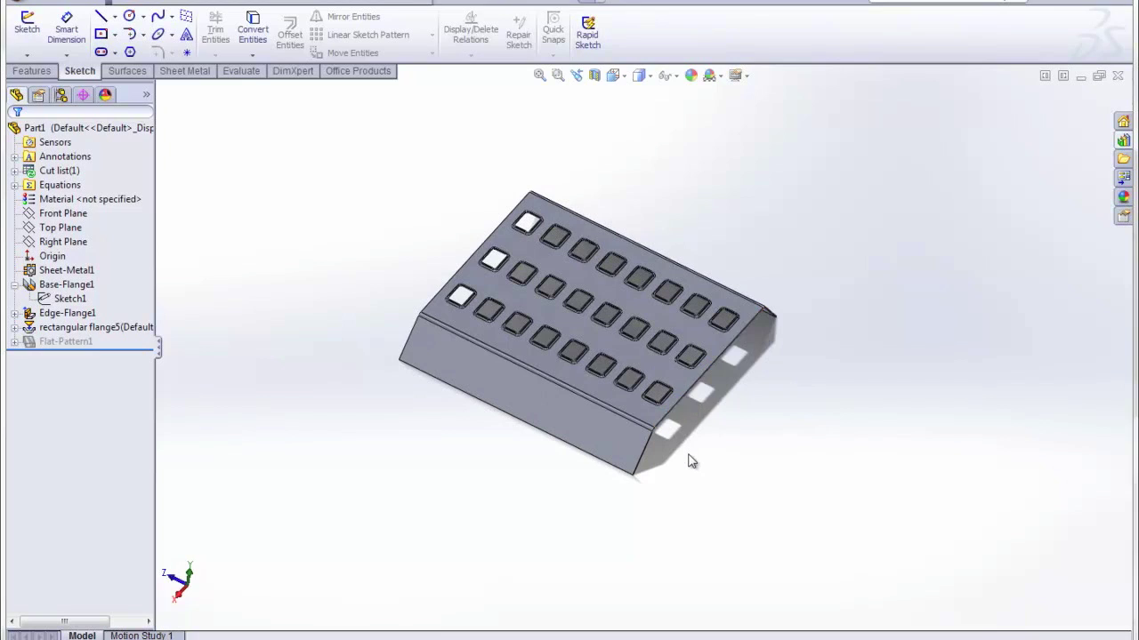